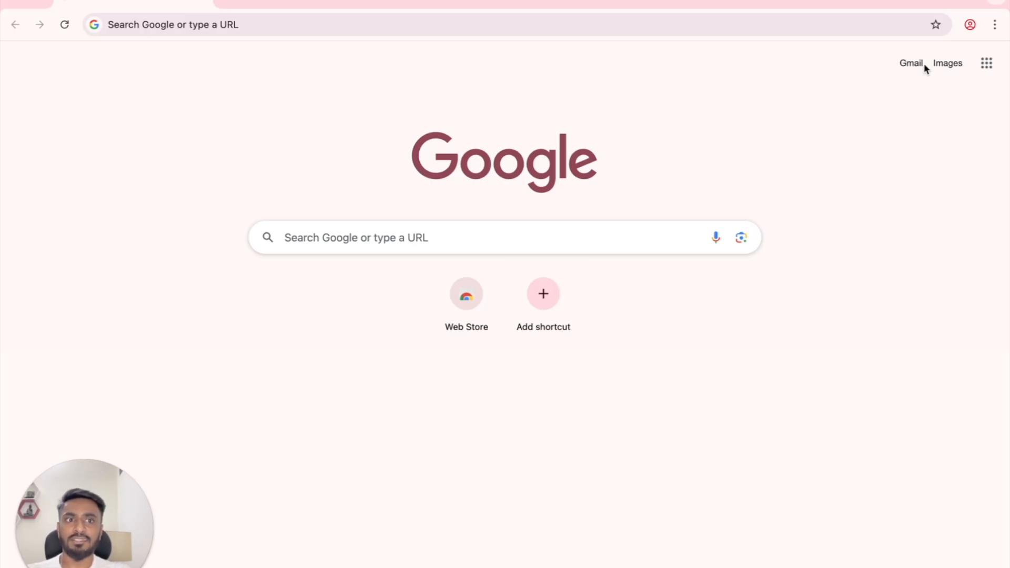
Step: Search Google for 'gmail', open the Gmail page and show its Create an account options
{"action": "left_click", "coordinate": [490, 241]}
{"action": "type", "text": "gmail"}
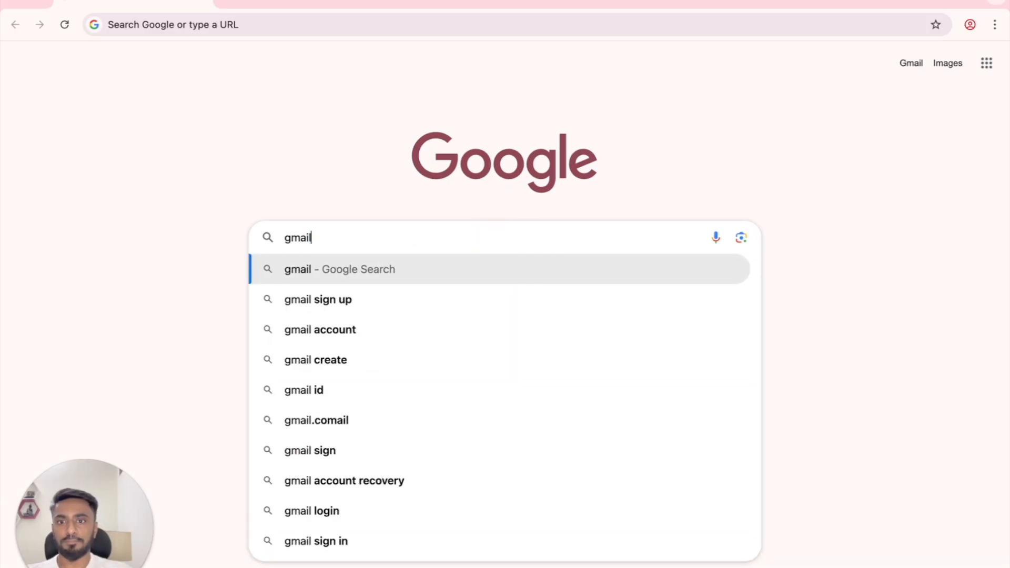
{"action": "key", "text": "Return"}
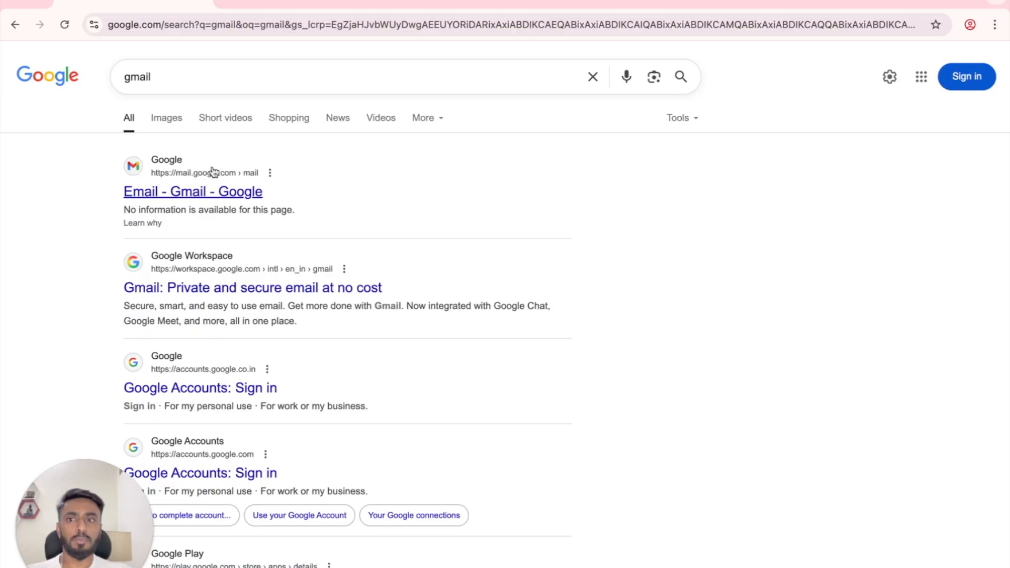
{"action": "left_click", "coordinate": [207, 196]}
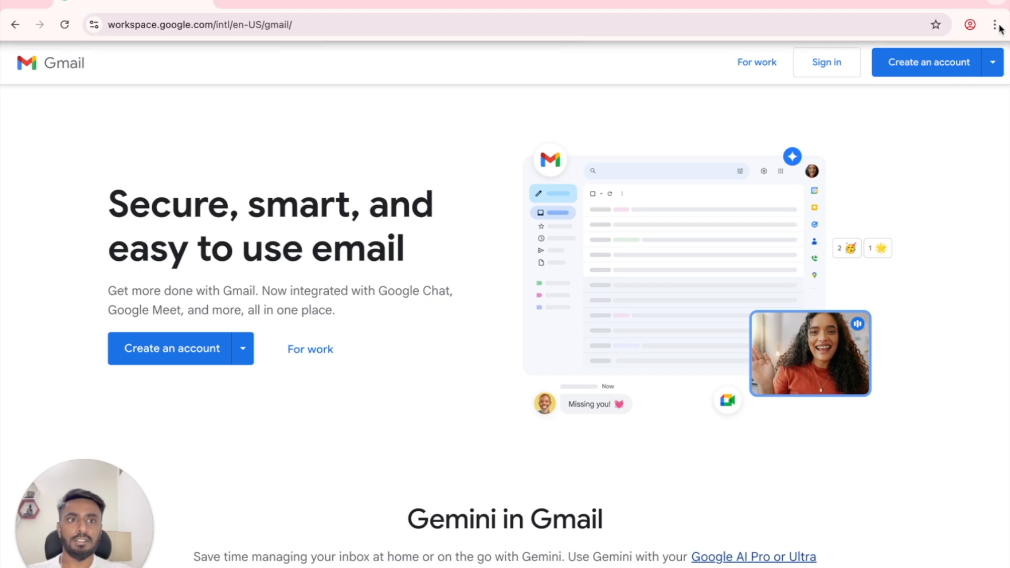
{"action": "left_click", "coordinate": [942, 70]}
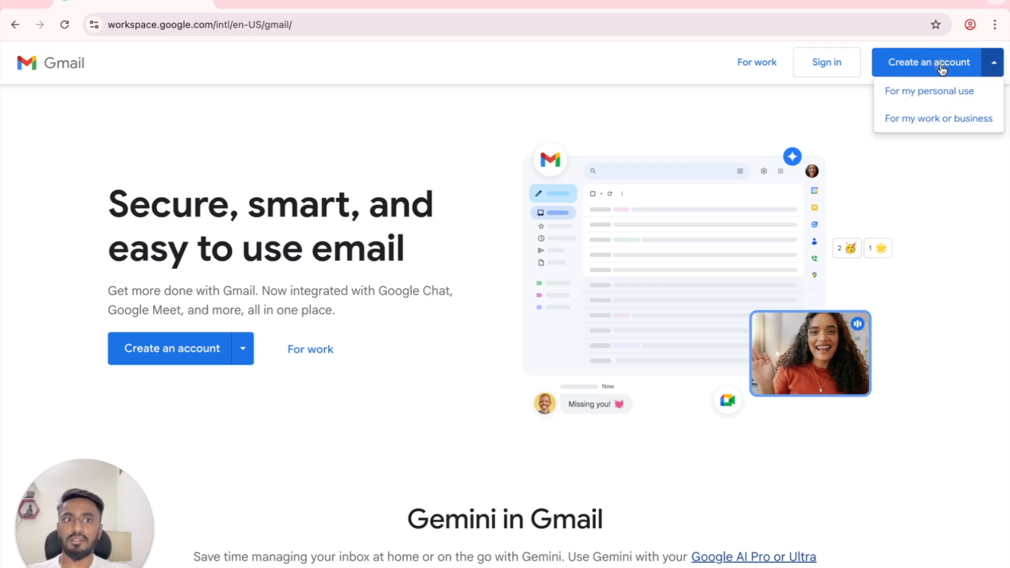
Step: Start a personal Google account and enter the user's first and last name
{"action": "left_click", "coordinate": [927, 98]}
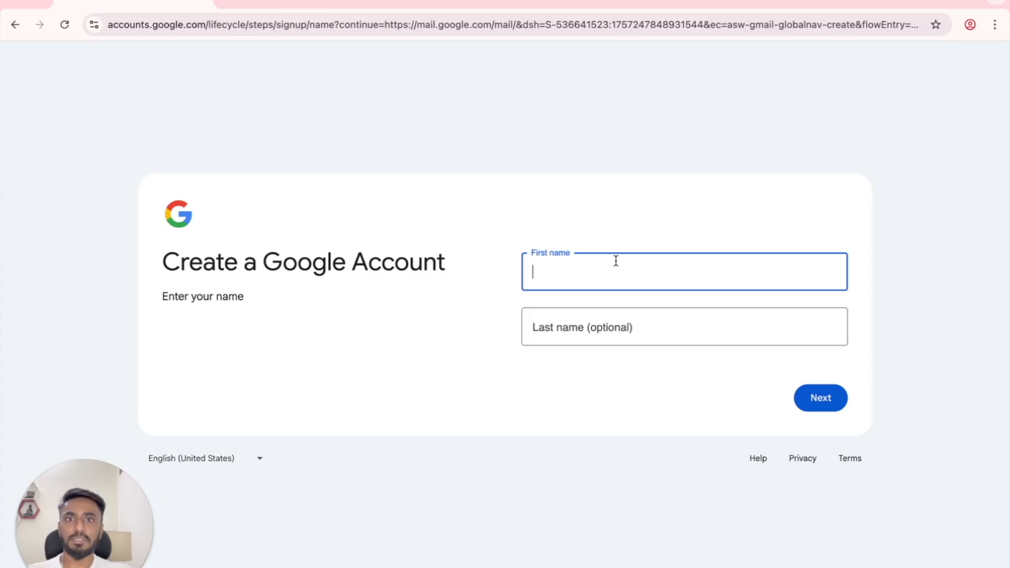
{"action": "left_click", "coordinate": [587, 337]}
{"action": "left_click", "coordinate": [600, 431]}
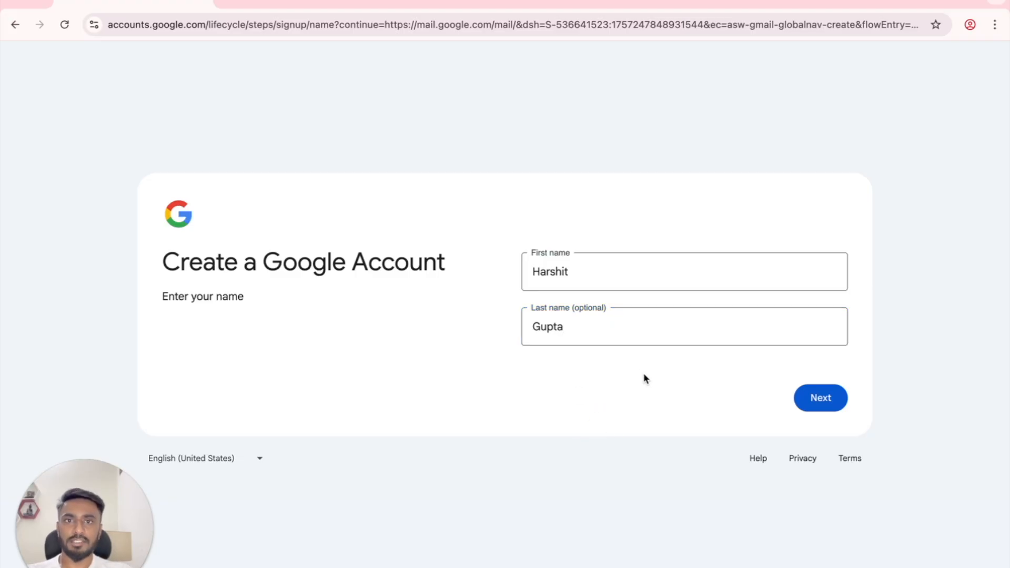
{"action": "left_click", "coordinate": [809, 395]}
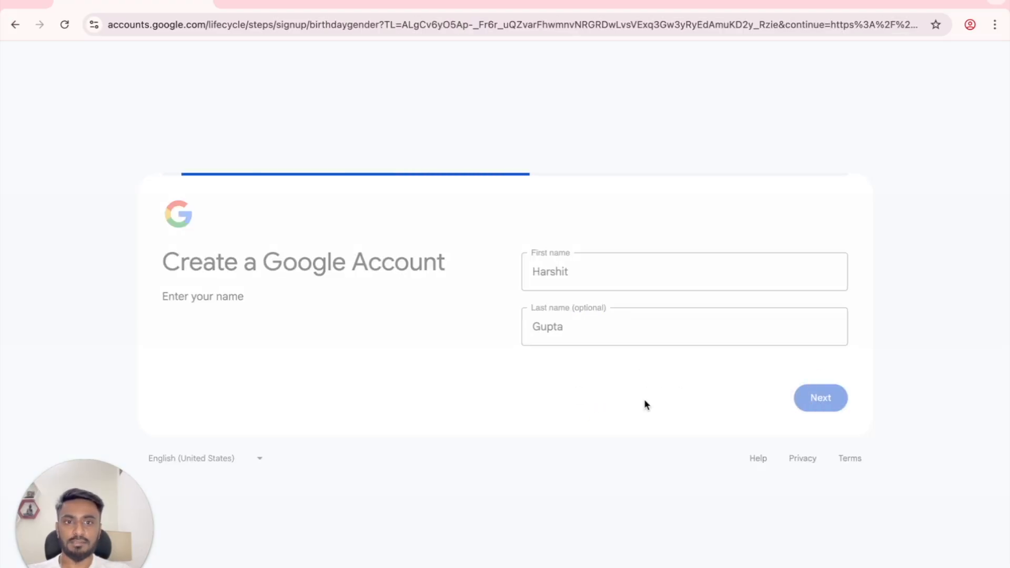
Step: Enter the birth month, day and year, set gender to Male, and continue
{"action": "left_click", "coordinate": [583, 277]}
{"action": "left_click", "coordinate": [580, 337]}
{"action": "left_click", "coordinate": [694, 263]}
{"action": "type", "text": "03"}
{"action": "left_click", "coordinate": [774, 271]}
{"action": "type", "text": "1995"}
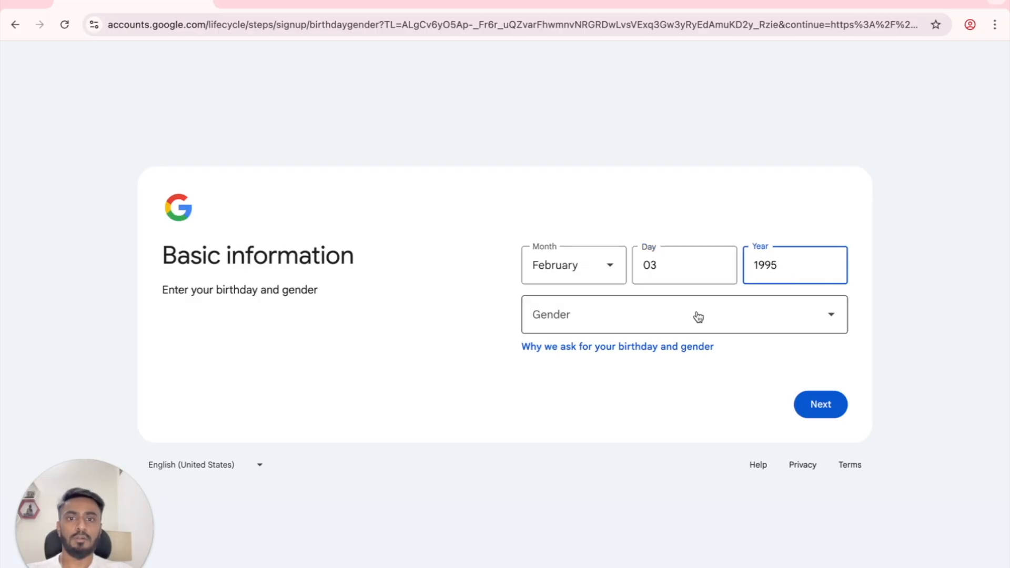
{"action": "left_click", "coordinate": [698, 318]}
{"action": "left_click", "coordinate": [619, 379]}
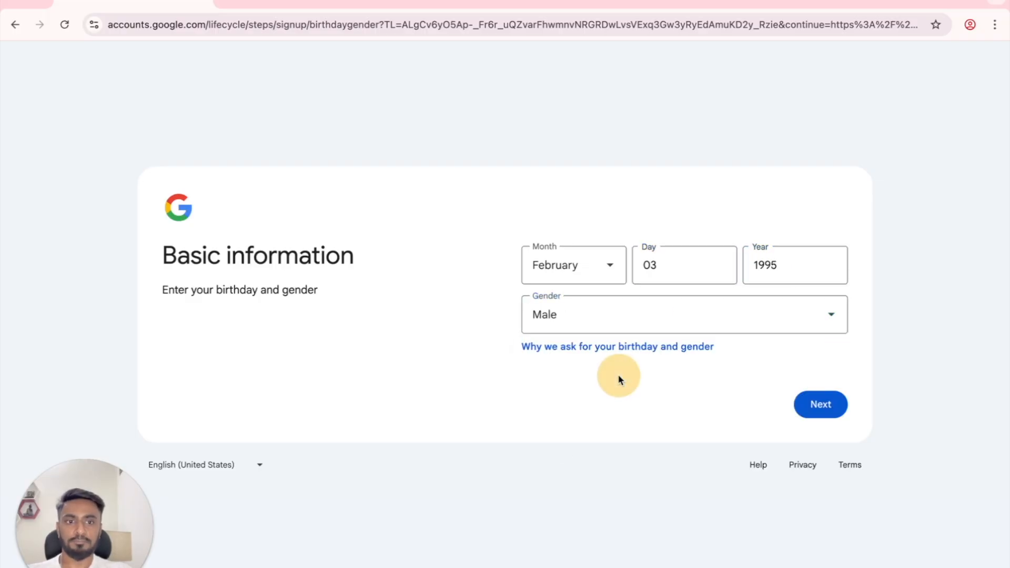
{"action": "left_click", "coordinate": [802, 403]}
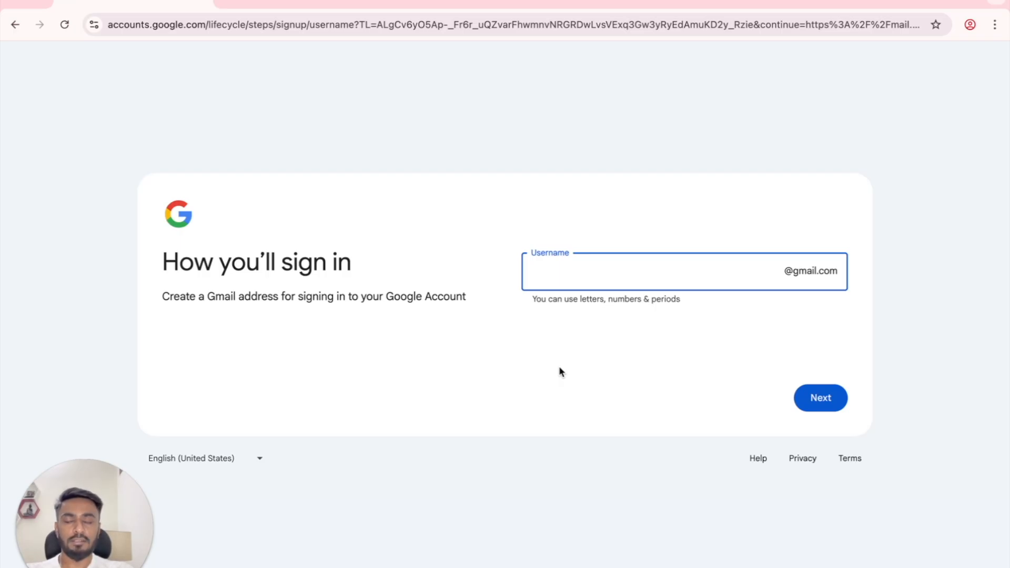
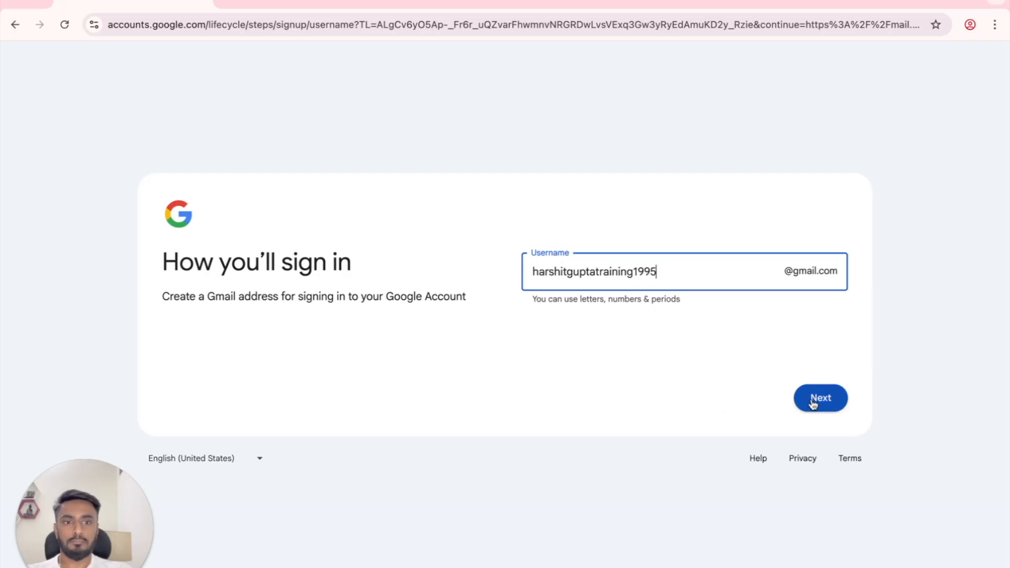
Step: Paste the chosen Gmail username, then enter and confirm the account password
{"action": "left_click", "coordinate": [813, 402]}
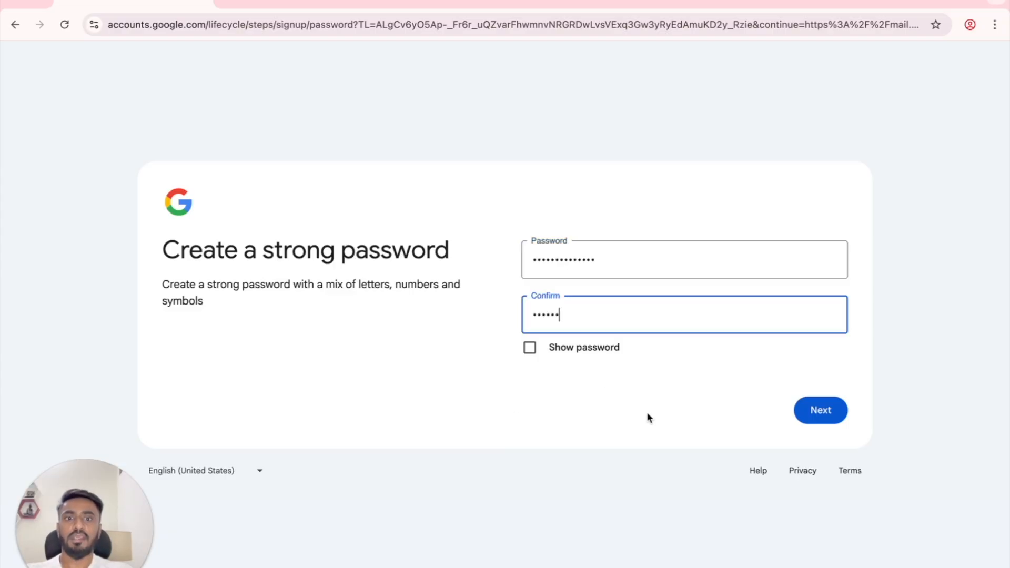
{"action": "type", "text": "••••"}
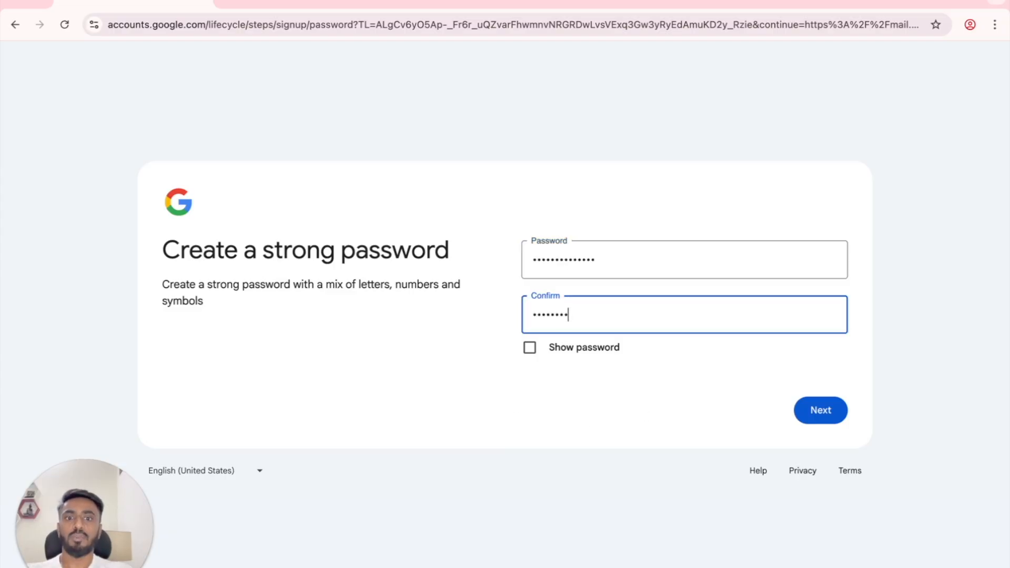
{"action": "type", "text": "•••"}
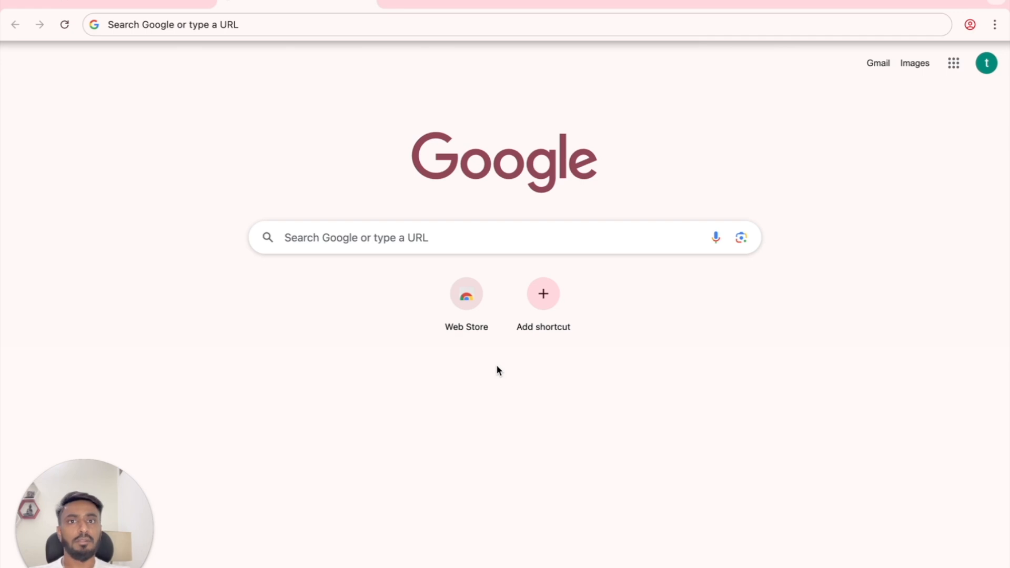
Step: Search for 'google ads', open ads.google.com and begin the Google Ads sign-up
{"action": "left_click", "coordinate": [511, 244]}
{"action": "type", "text": "google ads"}
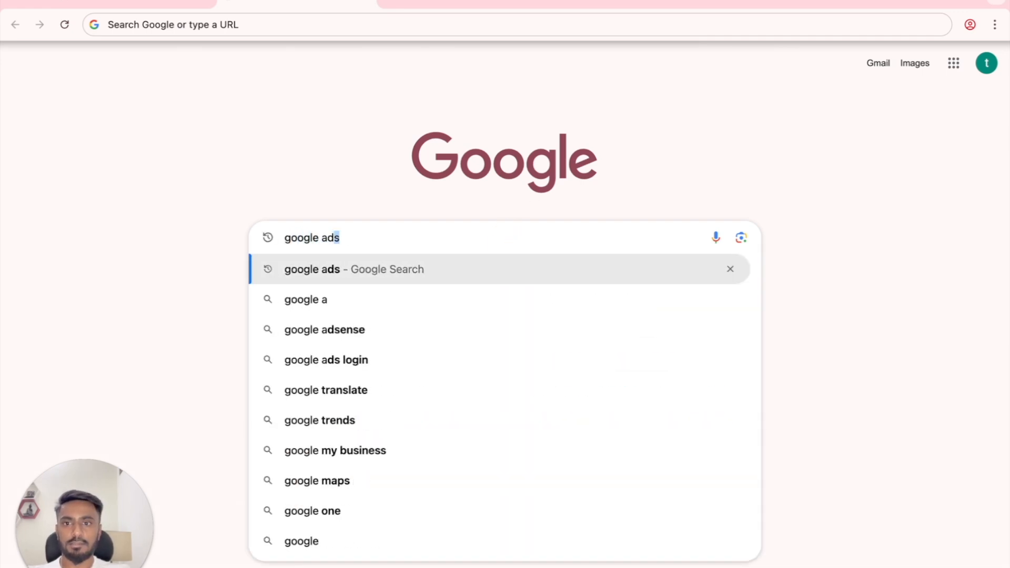
{"action": "key", "text": "Return"}
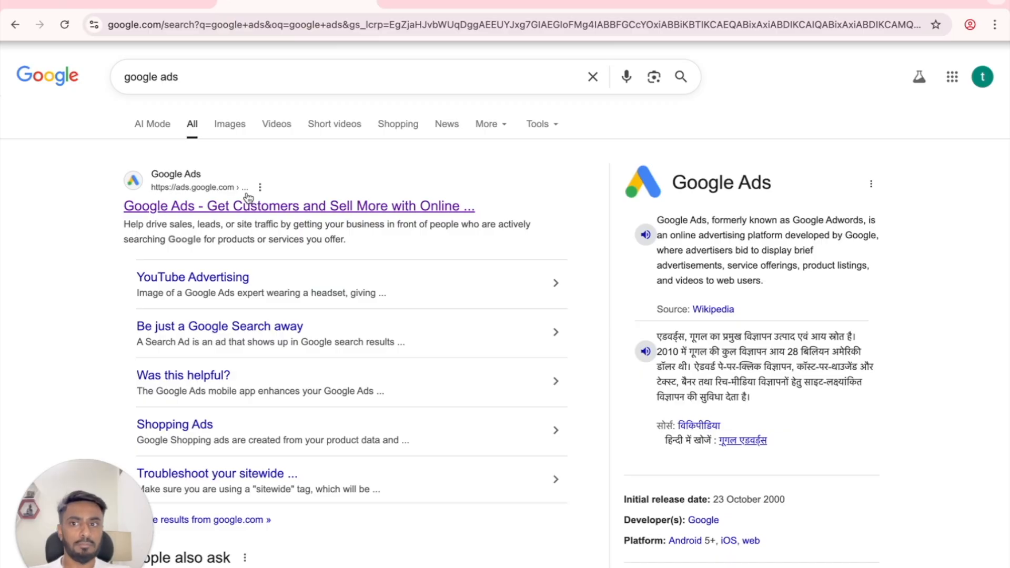
{"action": "left_click", "coordinate": [258, 209]}
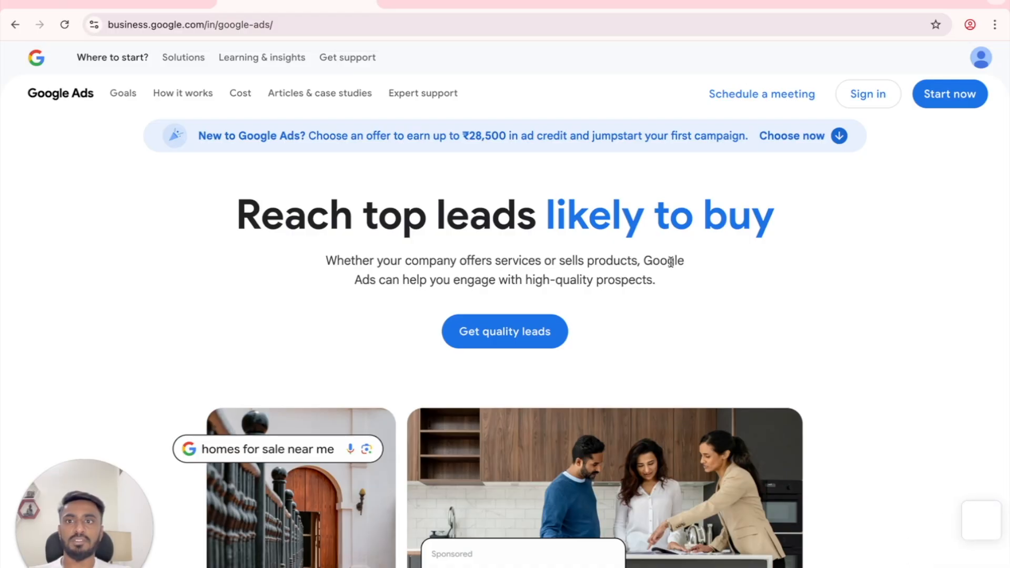
{"action": "left_click", "coordinate": [937, 103]}
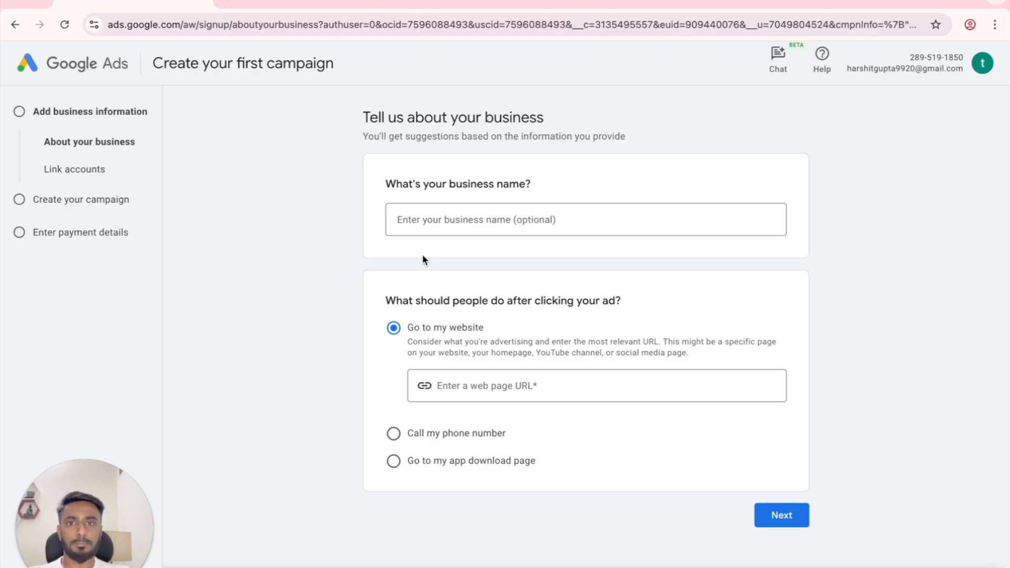
Step: Enter business name 'Digiornics' and website digironics.com, then submit them for the business review
{"action": "left_click", "coordinate": [440, 221]}
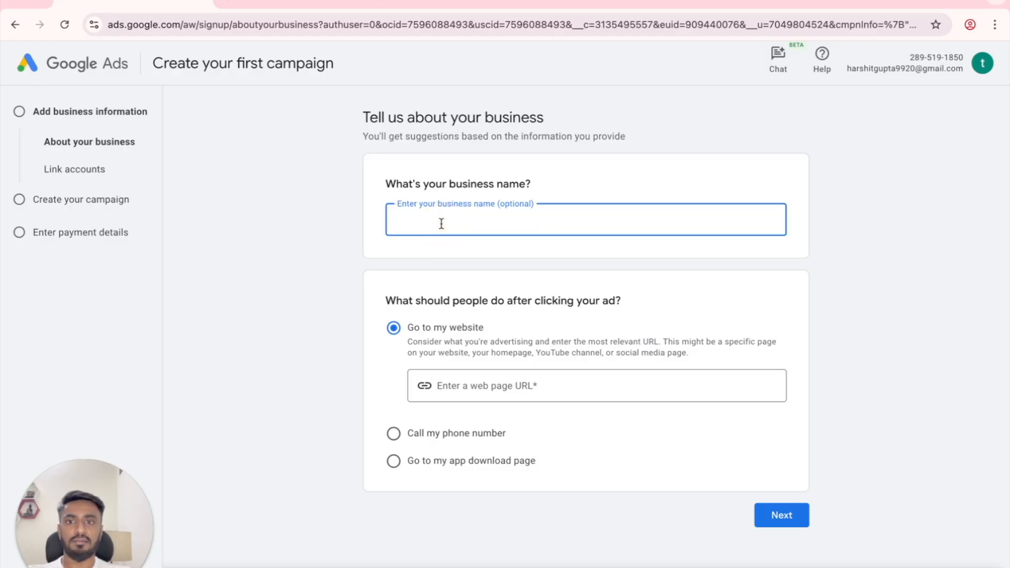
{"action": "type", "text": "Digio"}
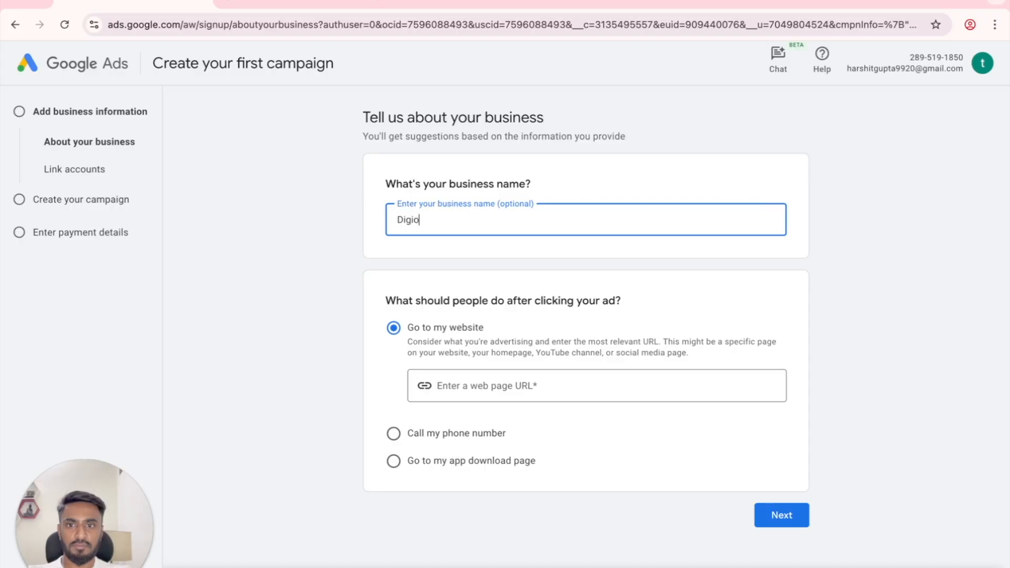
{"action": "type", "text": "rnics"}
{"action": "left_click", "coordinate": [368, 270]}
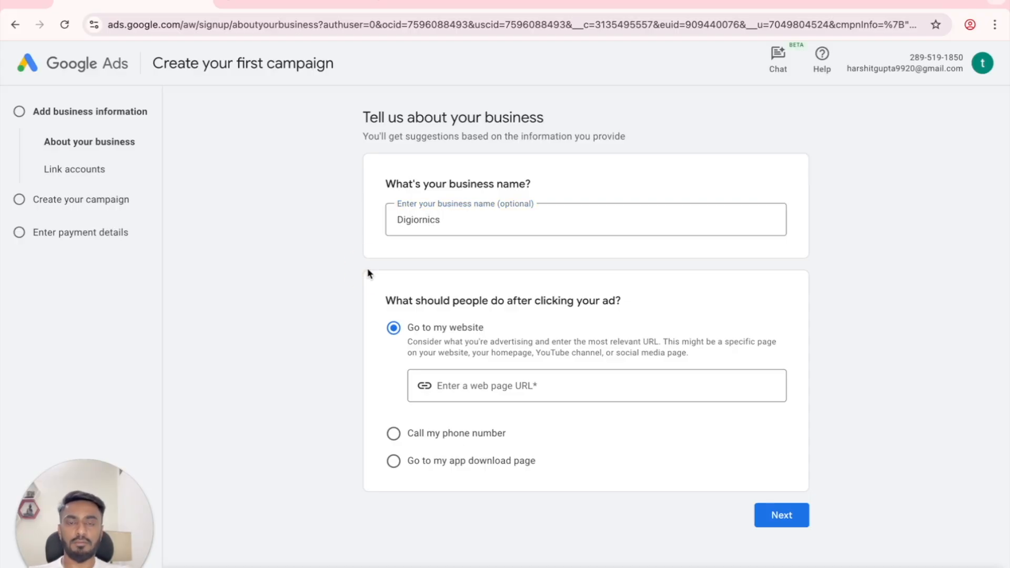
{"action": "left_click", "coordinate": [458, 385]}
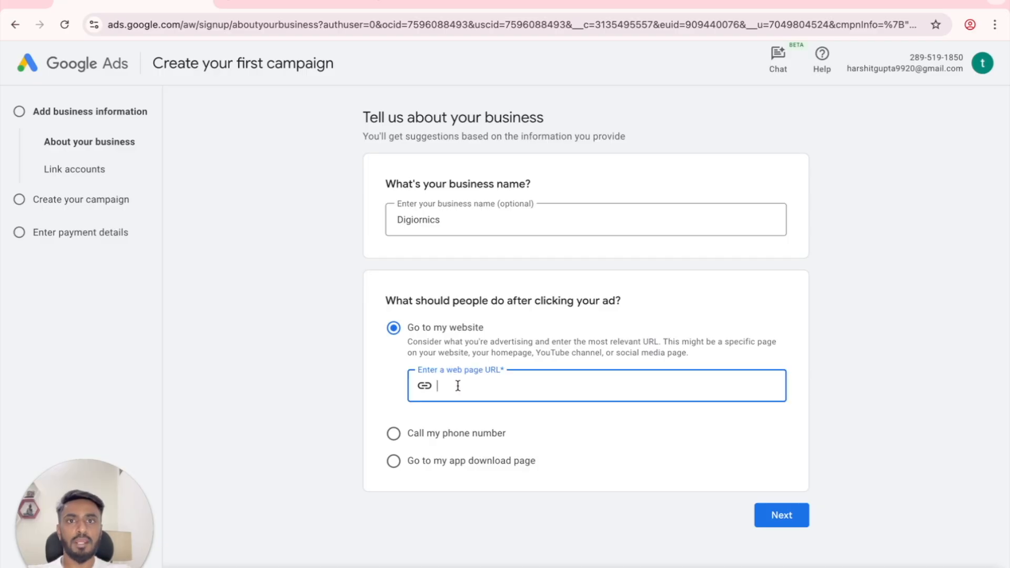
{"action": "type", "text": "digironics.com"}
{"action": "left_click", "coordinate": [533, 541]}
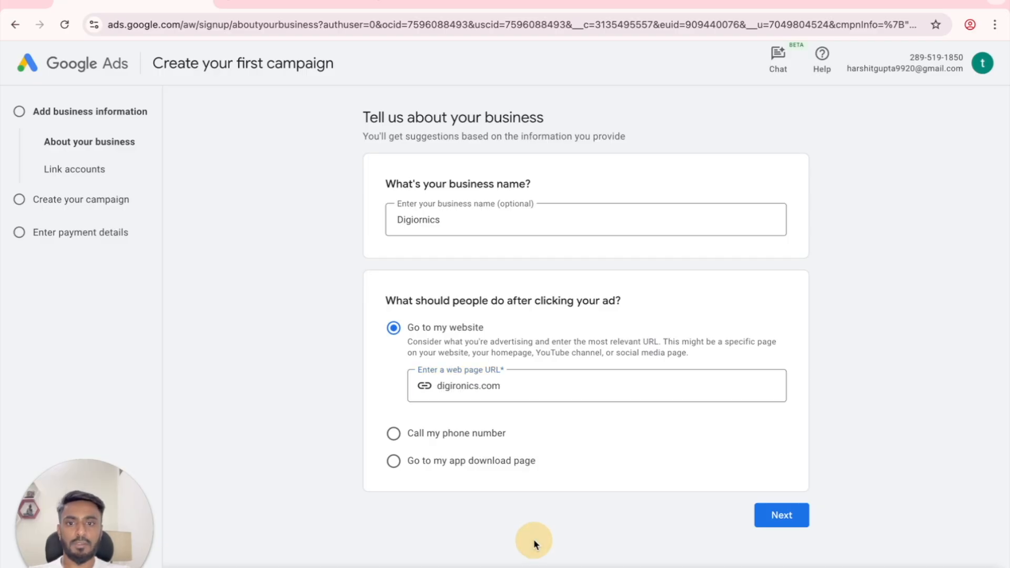
{"action": "left_click", "coordinate": [781, 516]}
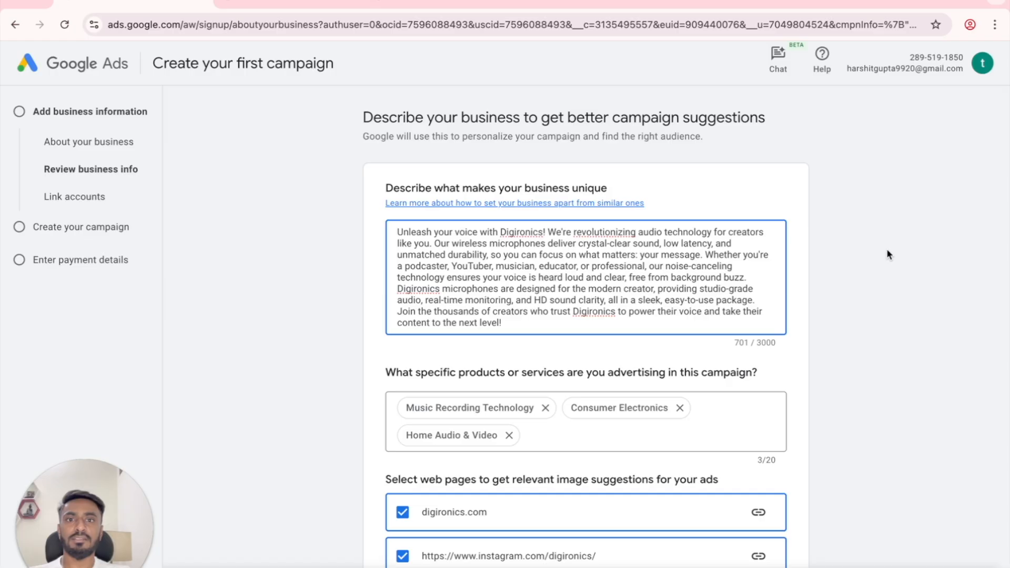
{"action": "scroll", "coordinate": [888, 252], "scroll_direction": "down", "scroll_amount": 5}
Step: Accept the business description, skip the campaign goal and type, and leave campaign creation
{"action": "scroll", "coordinate": [886, 248], "scroll_direction": "down", "scroll_amount": 1}
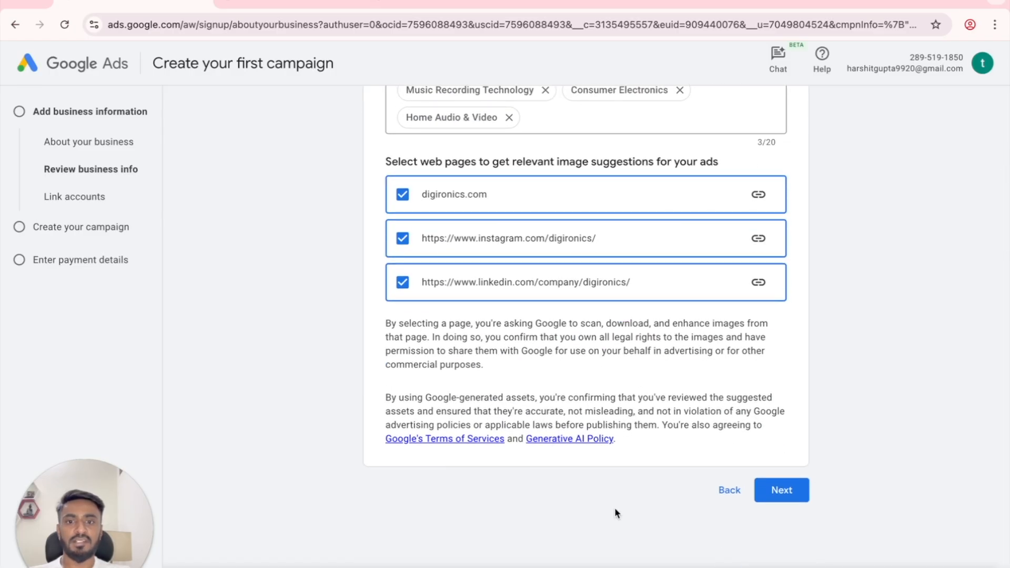
{"action": "left_click", "coordinate": [769, 496]}
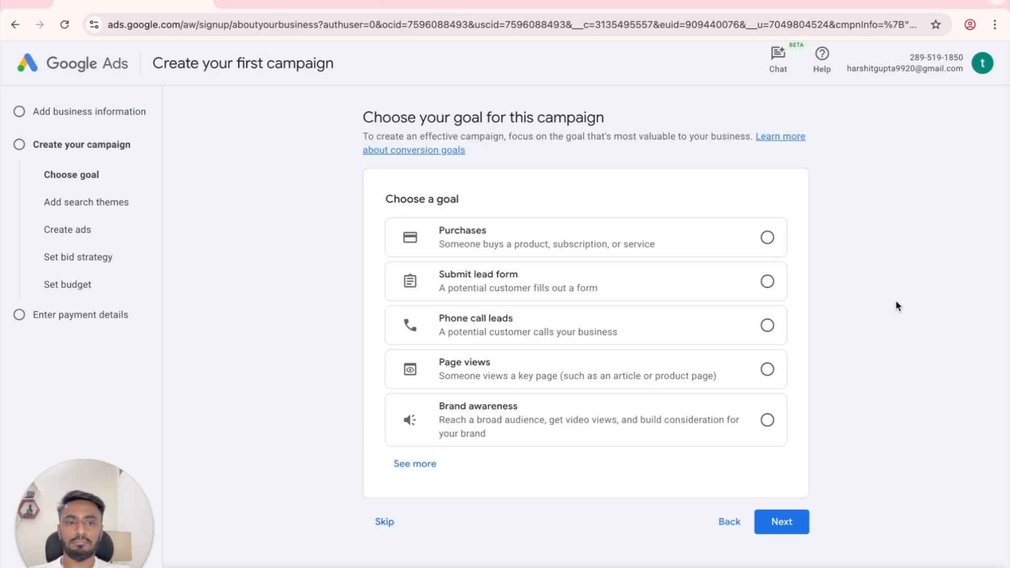
{"action": "left_click", "coordinate": [385, 523]}
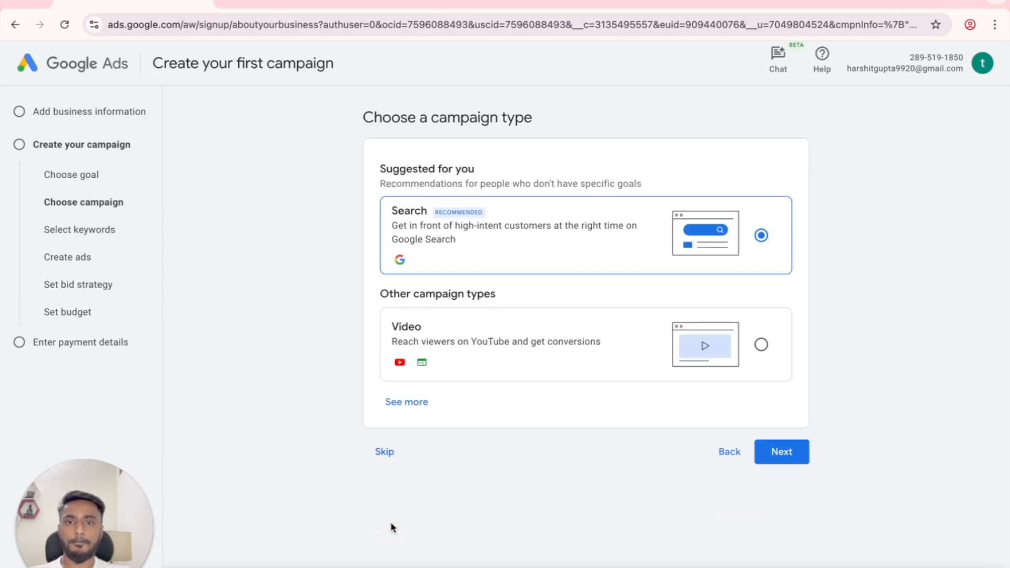
{"action": "left_click", "coordinate": [390, 455]}
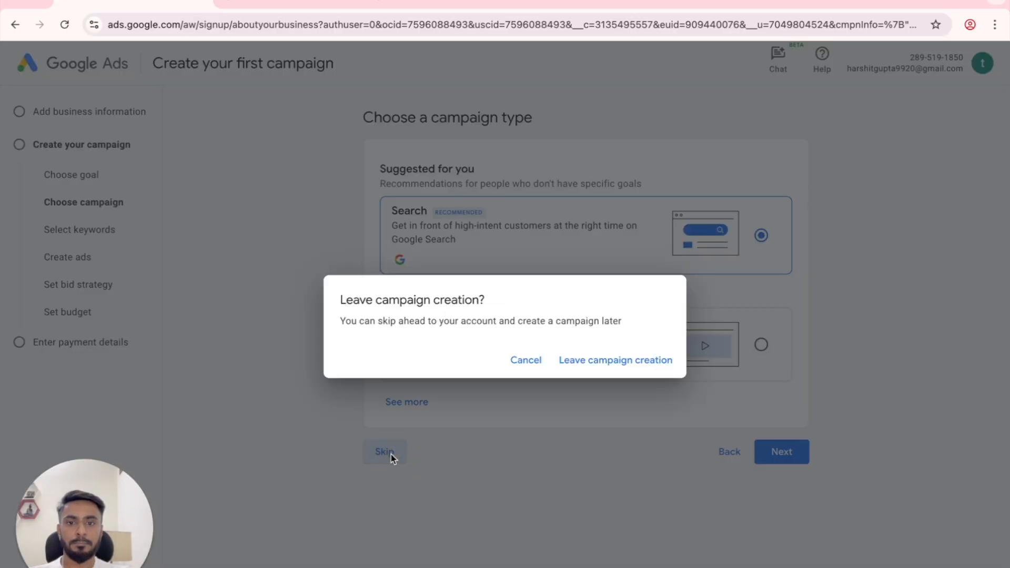
{"action": "left_click", "coordinate": [618, 368]}
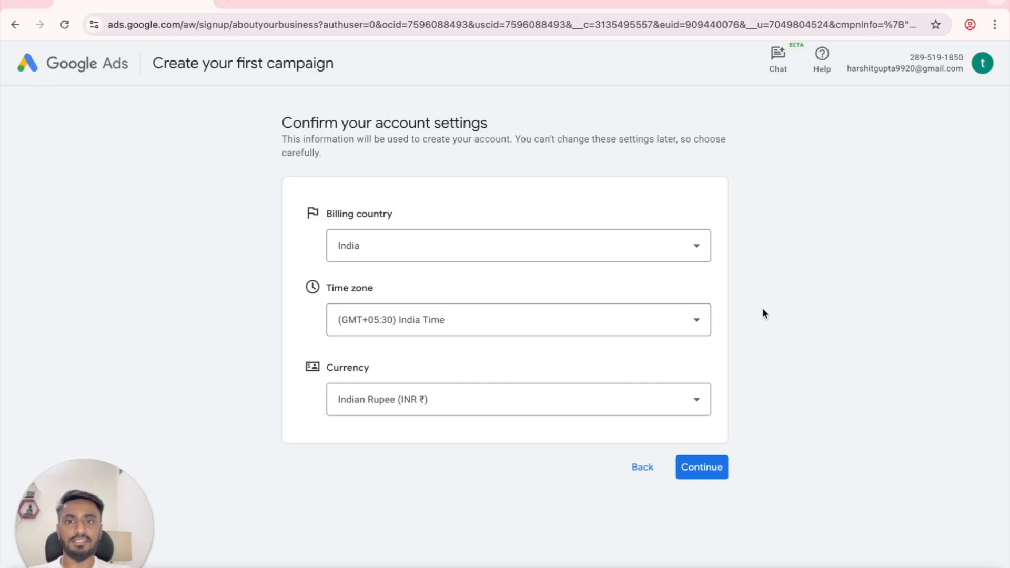
{"action": "left_click", "coordinate": [506, 259]}
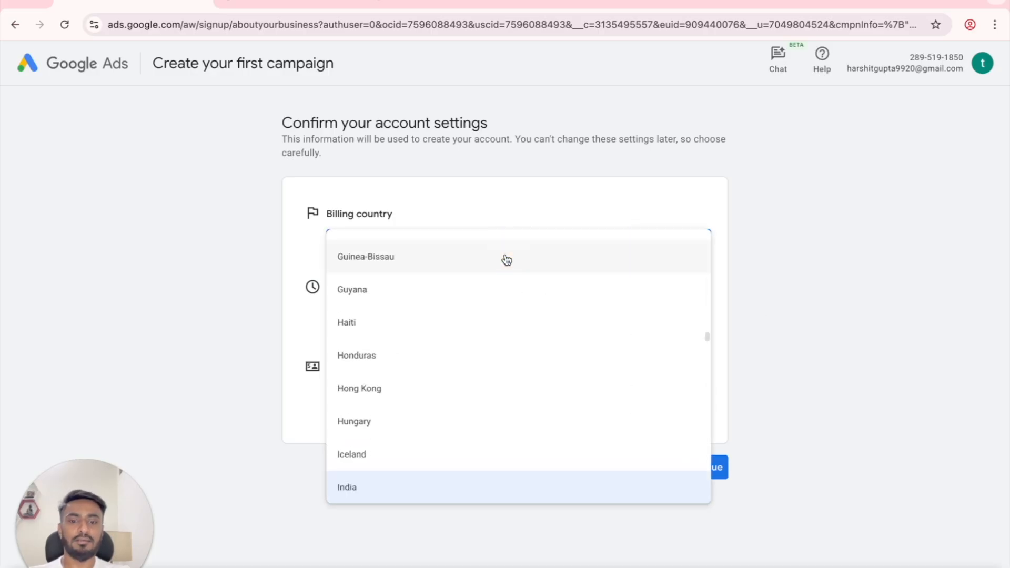
{"action": "scroll", "coordinate": [504, 260], "scroll_direction": "down", "scroll_amount": 20}
{"action": "key", "text": "Down"}
{"action": "key", "text": "Down"}
{"action": "key", "text": "Down"}
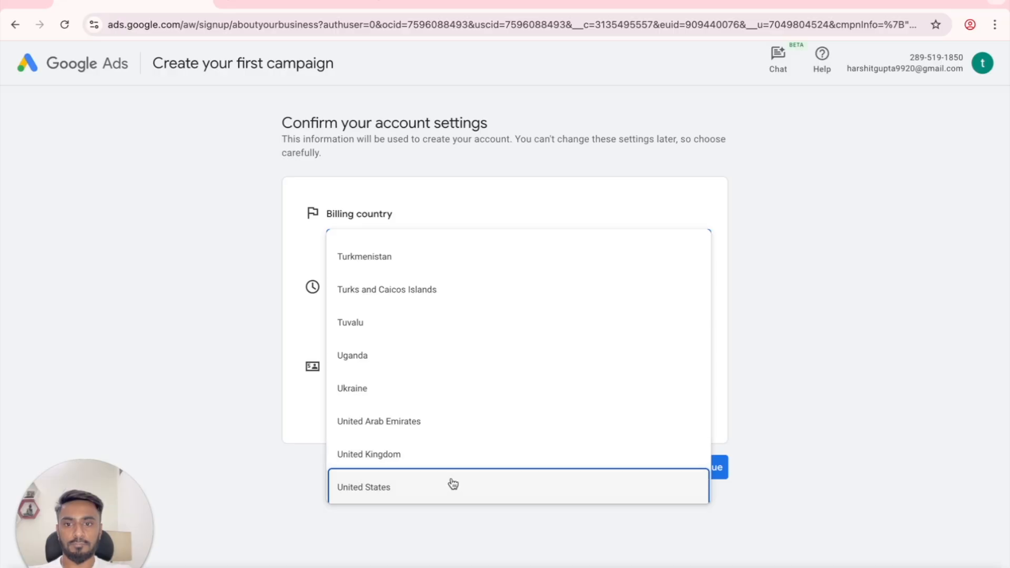
{"action": "left_click", "coordinate": [454, 484]}
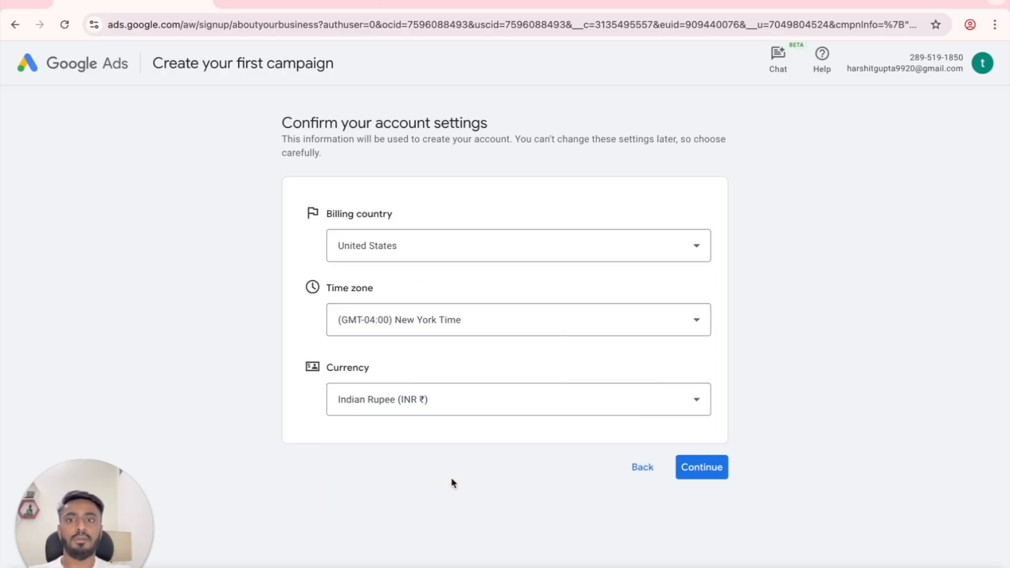
{"action": "left_click", "coordinate": [448, 411]}
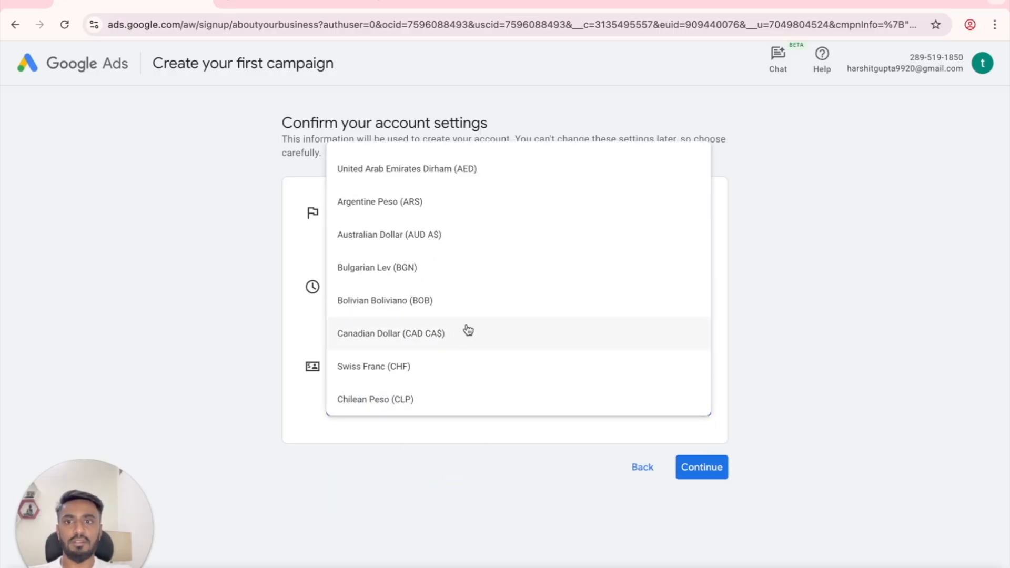
{"action": "scroll", "coordinate": [484, 307], "scroll_direction": "down", "scroll_amount": 1}
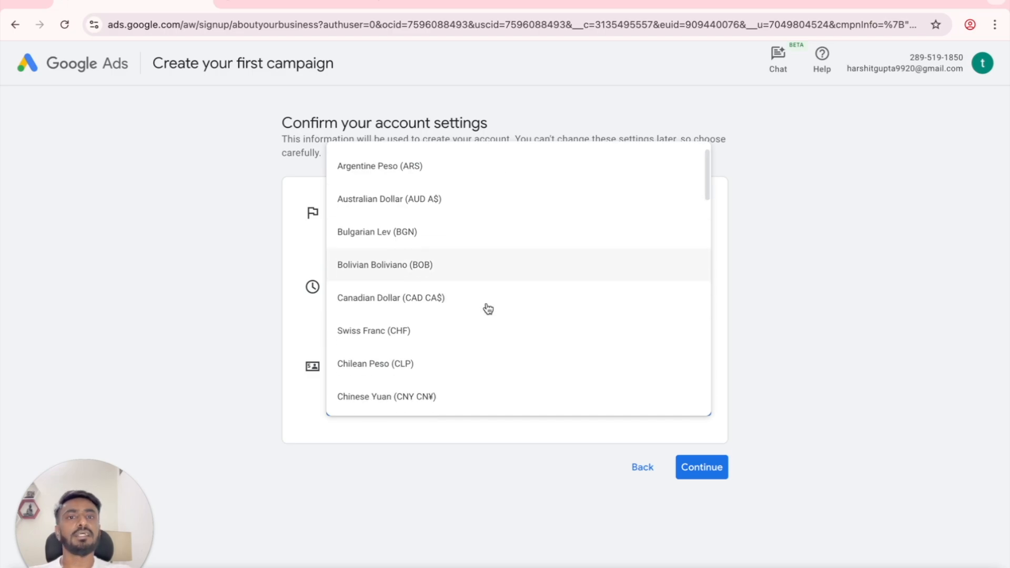
{"action": "scroll", "coordinate": [488, 309], "scroll_direction": "down", "scroll_amount": 1}
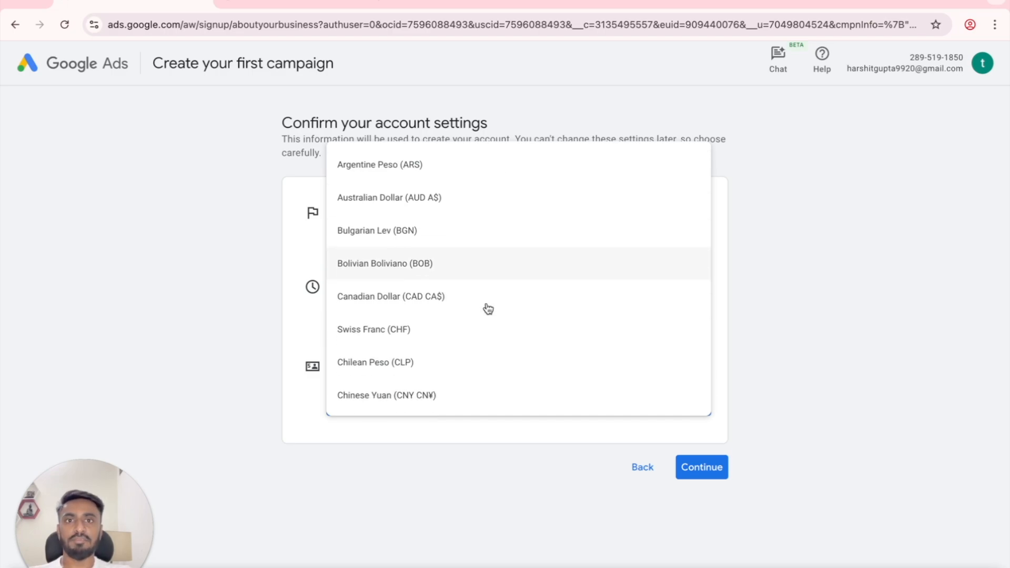
{"action": "scroll", "coordinate": [488, 310], "scroll_direction": "down", "scroll_amount": 3}
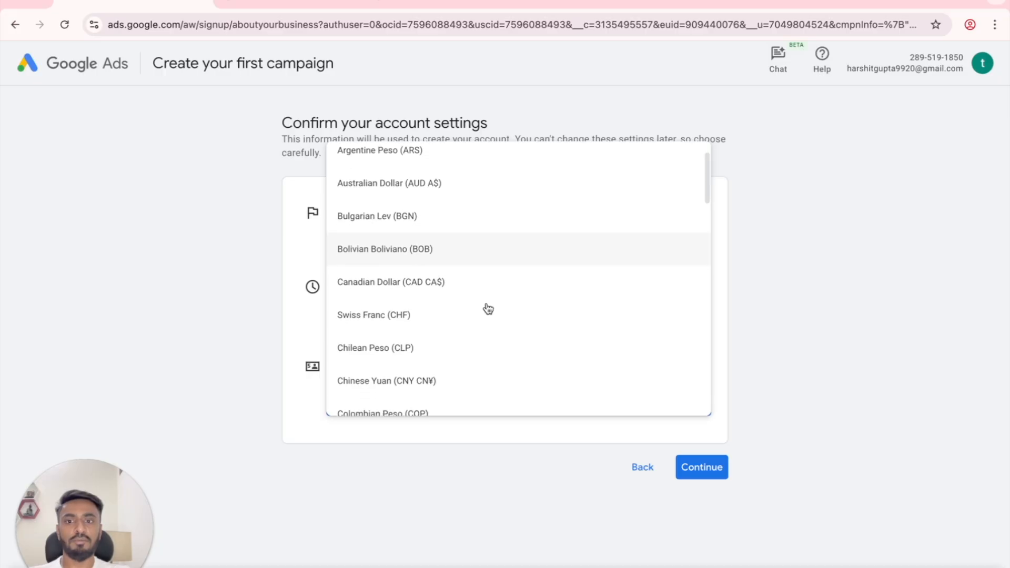
{"action": "scroll", "coordinate": [488, 310], "scroll_direction": "down", "scroll_amount": 1}
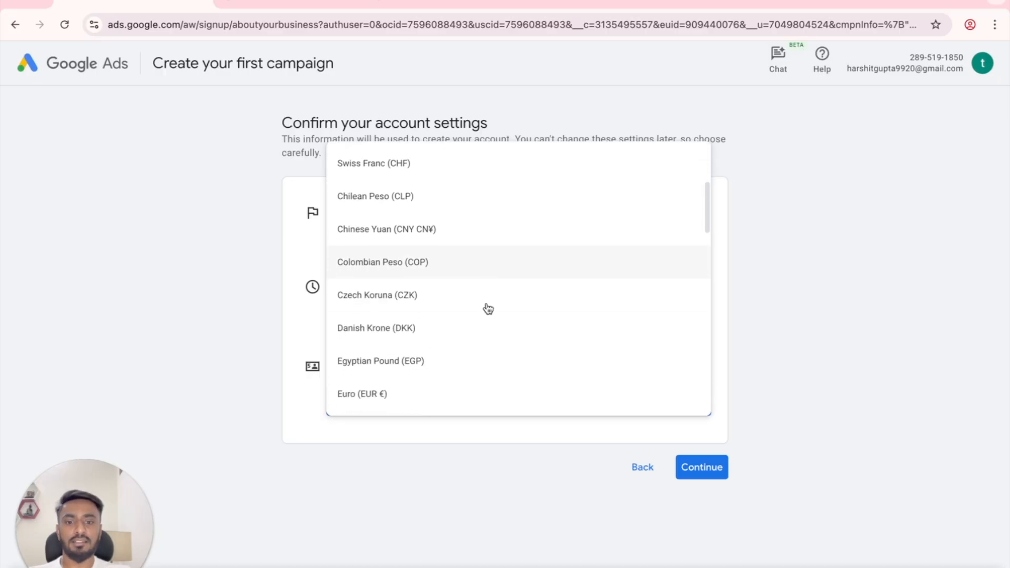
{"action": "key", "text": "Down"}
{"action": "scroll", "coordinate": [488, 310], "scroll_direction": "down", "scroll_amount": 10}
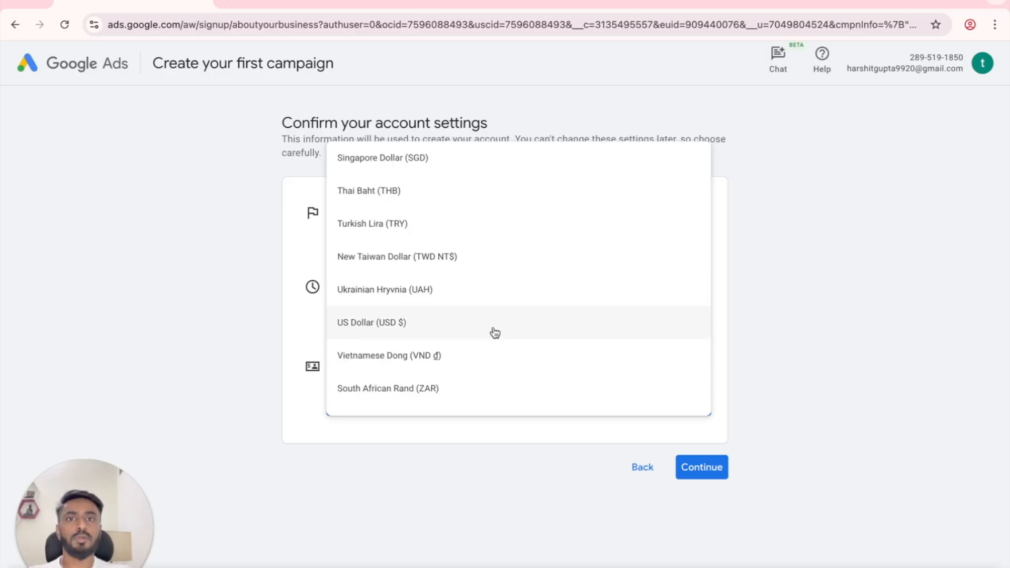
{"action": "left_click", "coordinate": [514, 325]}
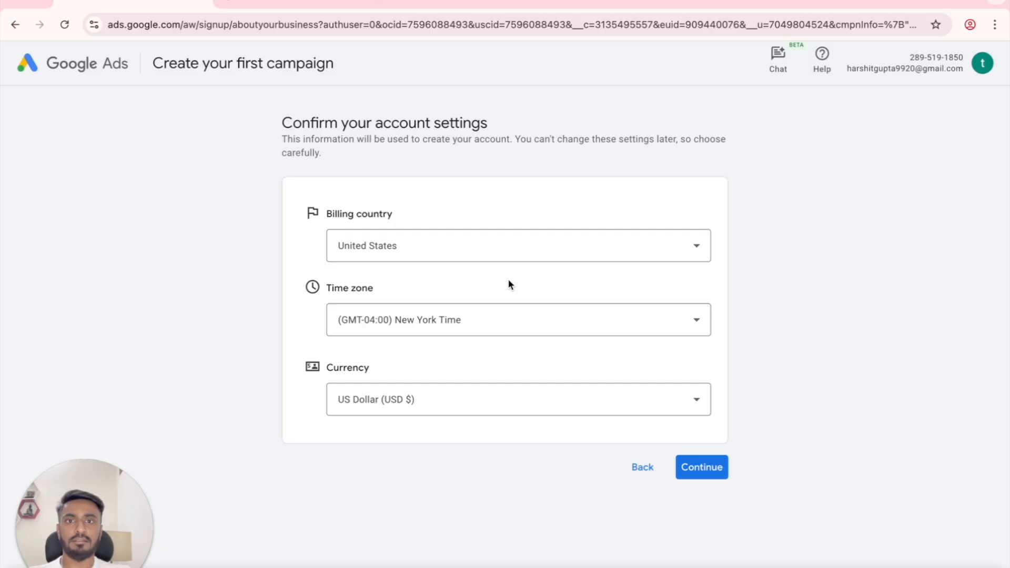
{"action": "left_click", "coordinate": [525, 239]}
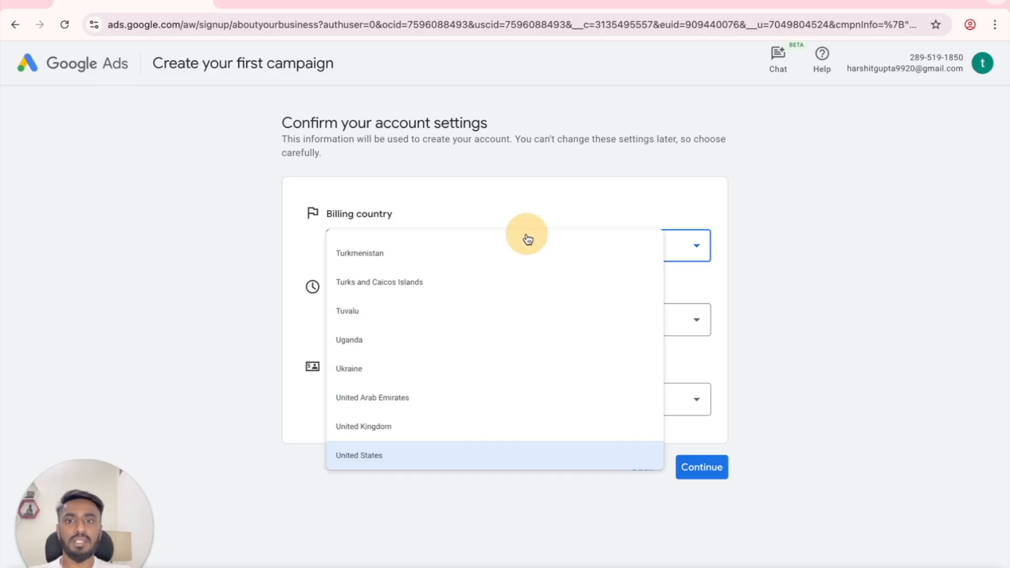
{"action": "key", "text": "i"}
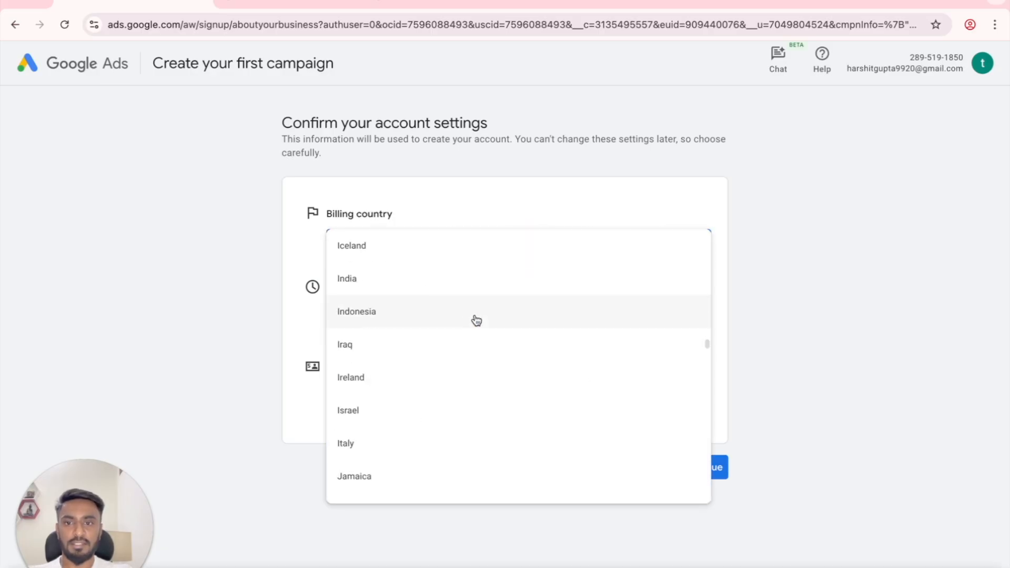
{"action": "left_click", "coordinate": [492, 275]}
{"action": "left_click", "coordinate": [438, 400]}
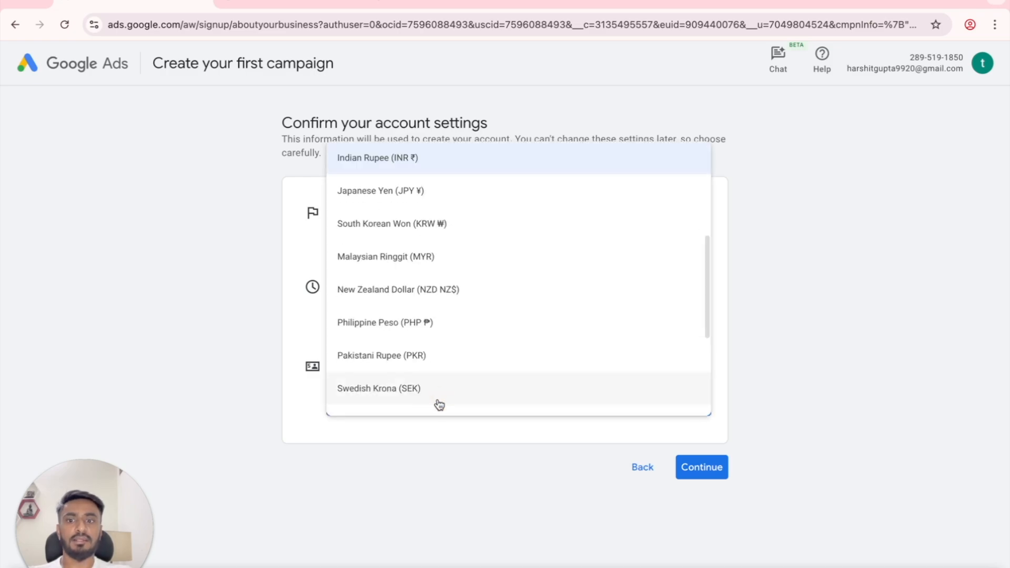
{"action": "left_click", "coordinate": [441, 436]}
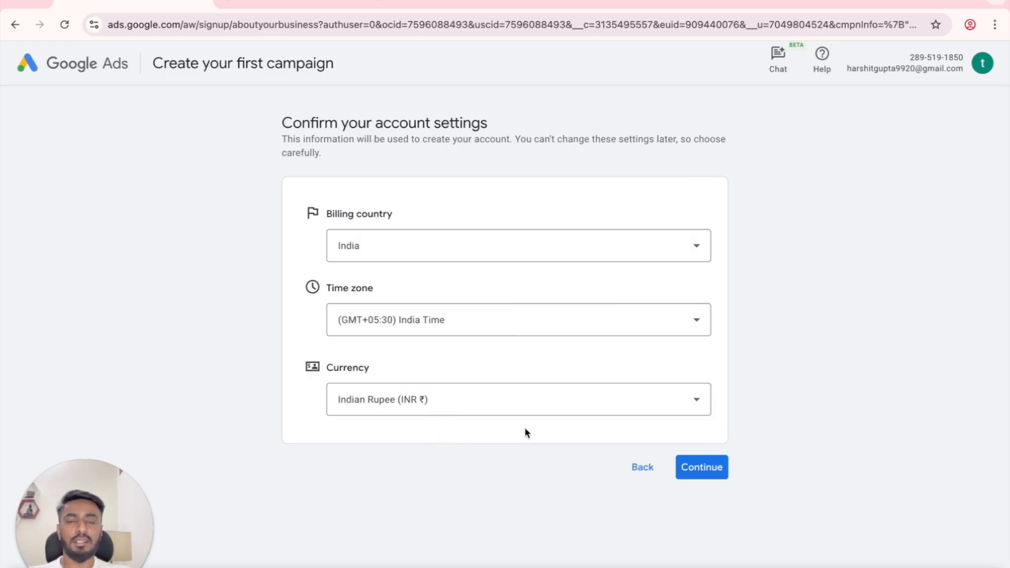
{"action": "left_click", "coordinate": [697, 468]}
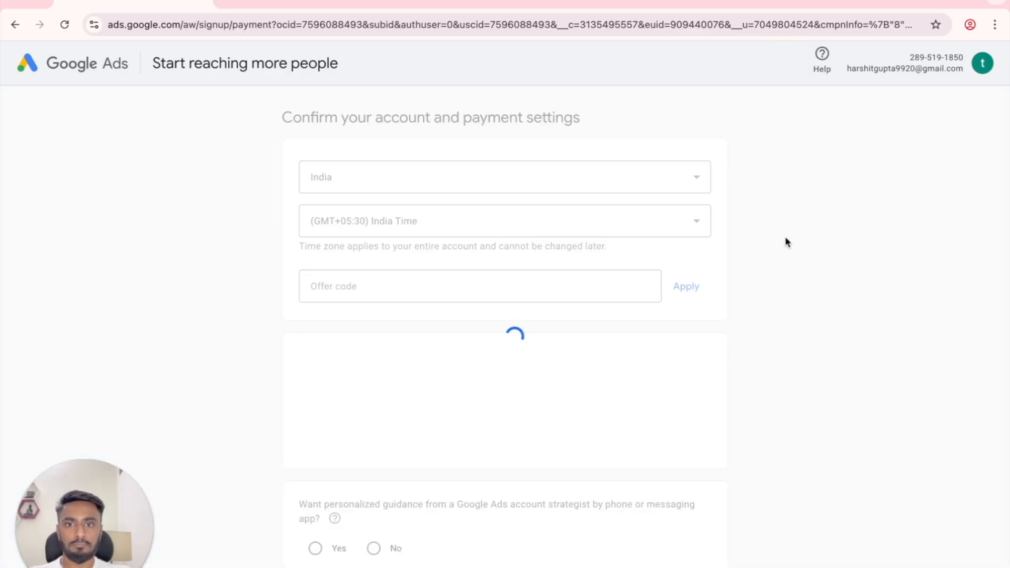
Step: Scroll to the Payments profile section and start creating a new payments profile
{"action": "scroll", "coordinate": [772, 264], "scroll_direction": "down", "scroll_amount": 2}
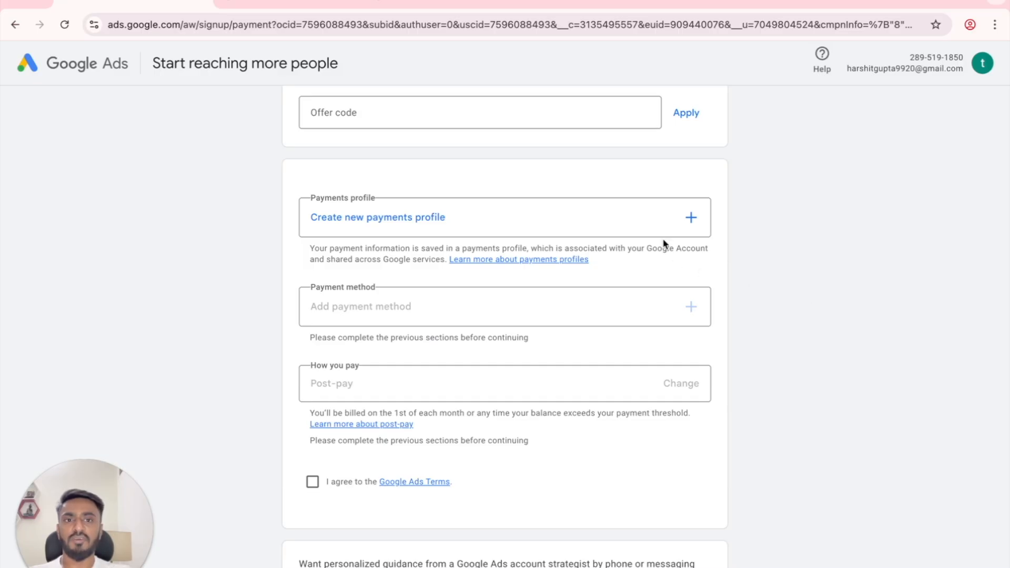
{"action": "left_click", "coordinate": [694, 224]}
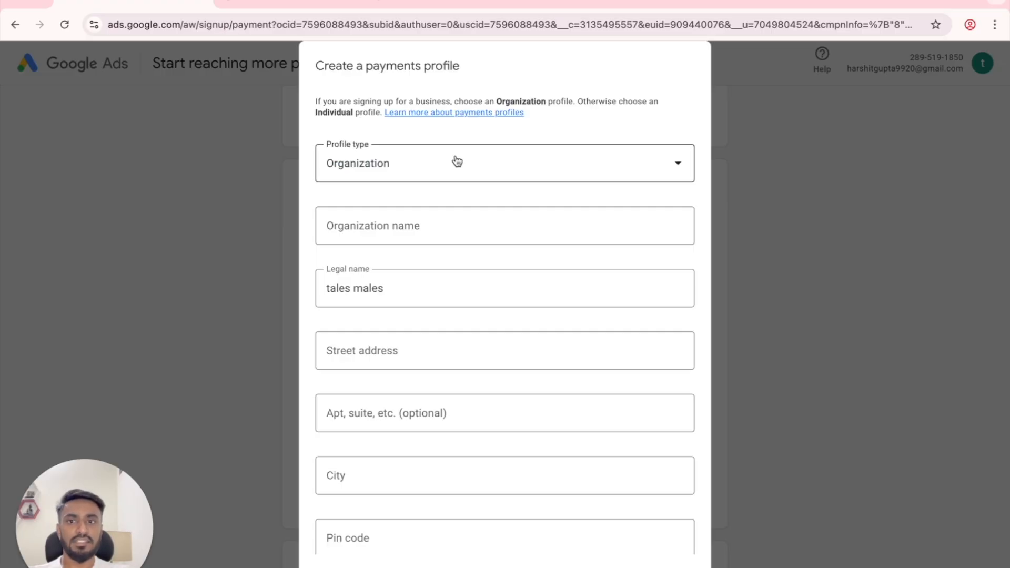
Step: Make the payments profile Individual with legal name 'Digironics' and submit it
{"action": "left_click", "coordinate": [490, 170]}
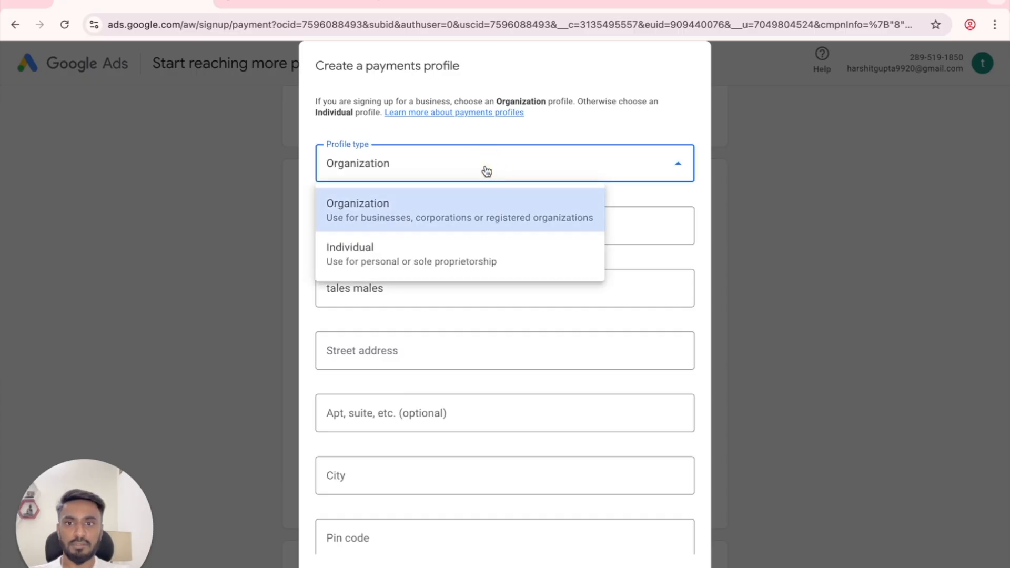
{"action": "left_click", "coordinate": [421, 248]}
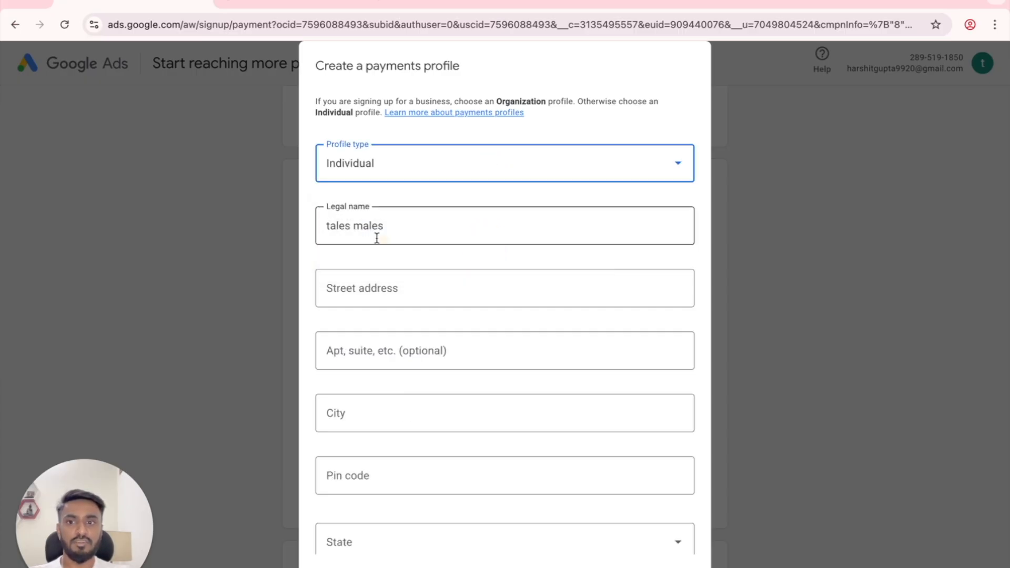
{"action": "triple_click", "coordinate": [427, 215]}
{"action": "key", "text": "BackSpace"}
{"action": "type", "text": "Digironics"}
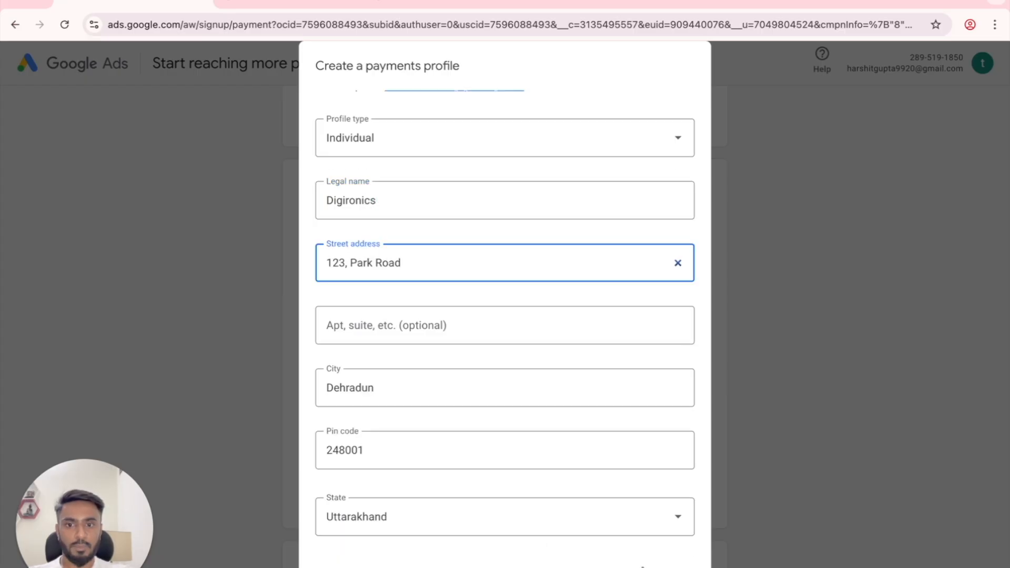
{"action": "left_click", "coordinate": [654, 562]}
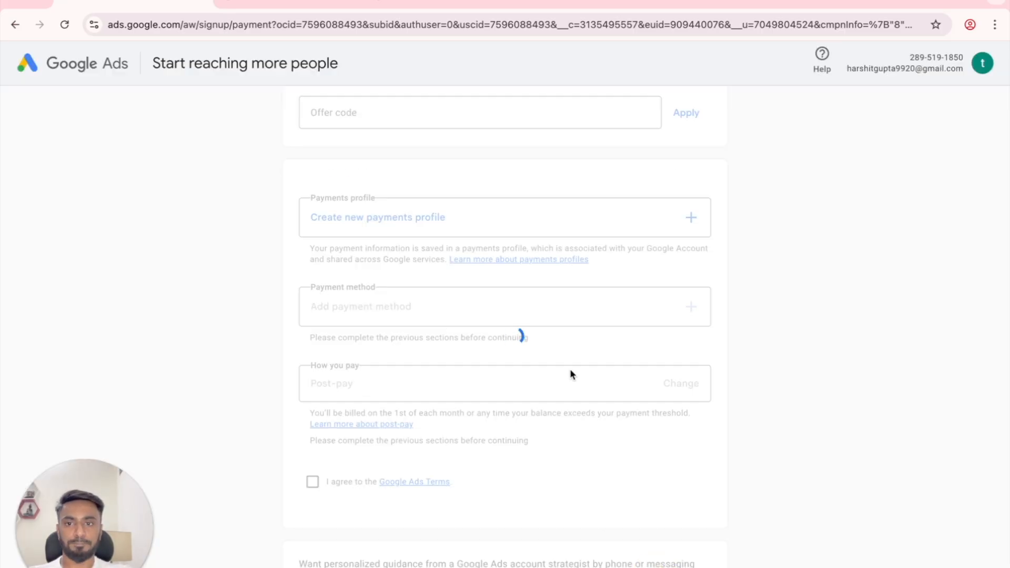
Step: Add Bank transfer as the account's payment method
{"action": "scroll", "coordinate": [513, 387], "scroll_direction": "down", "scroll_amount": 1}
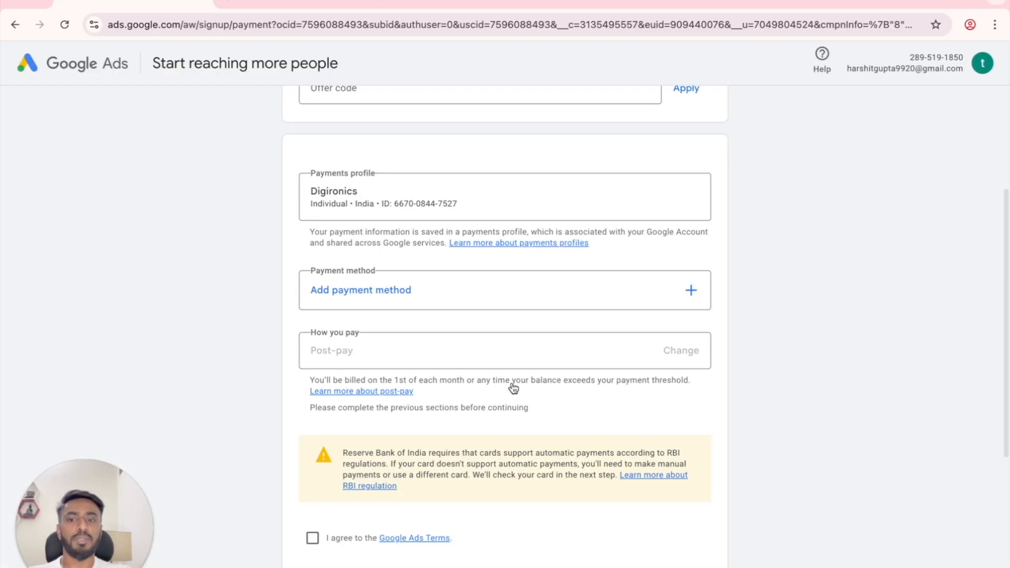
{"action": "left_click", "coordinate": [525, 346]}
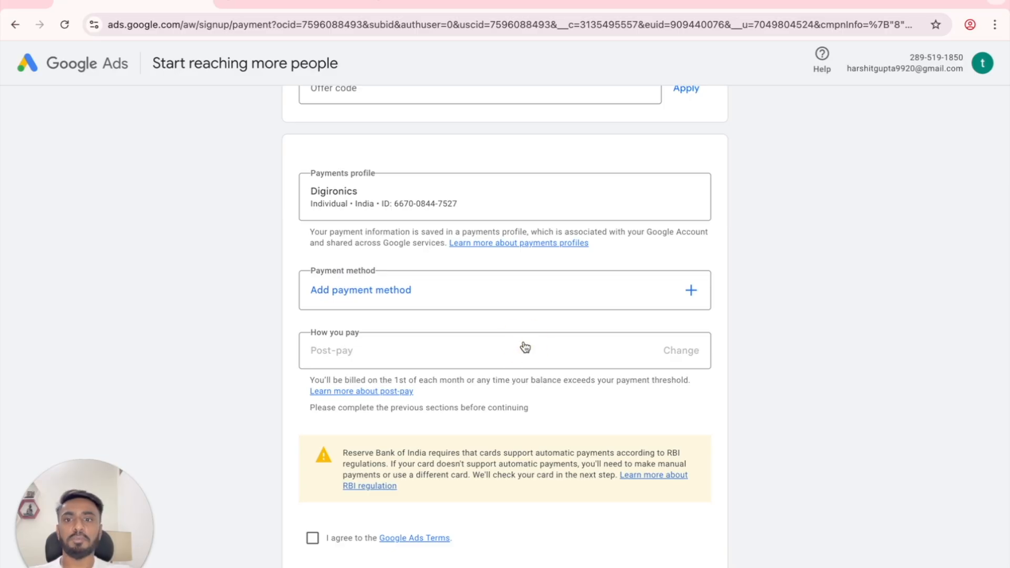
{"action": "left_click", "coordinate": [692, 291]}
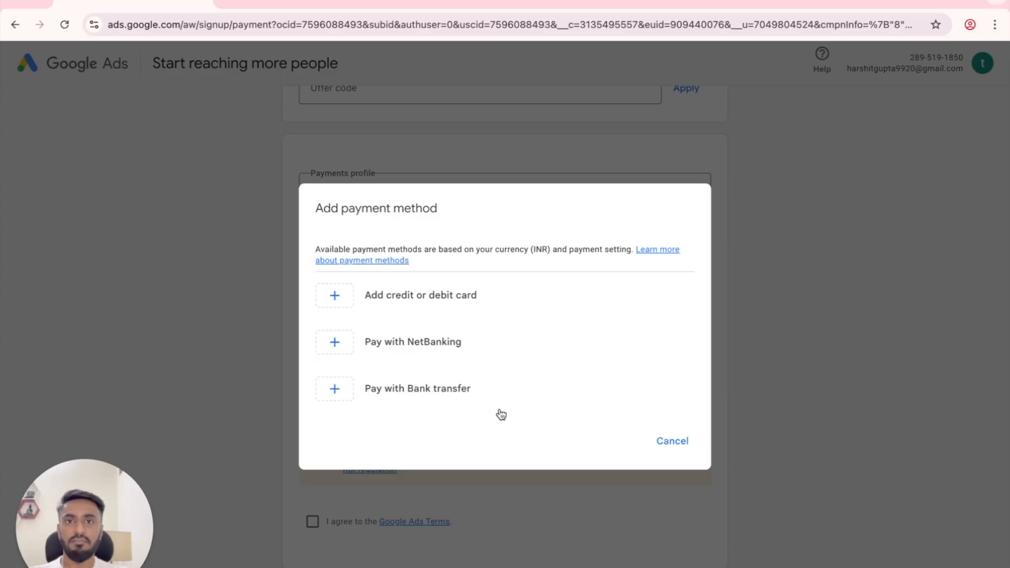
{"action": "left_click", "coordinate": [440, 395]}
Step: Accept the Google Ads Terms, decline account strategist guidance, and submit the payment setup
{"action": "left_click", "coordinate": [313, 363]}
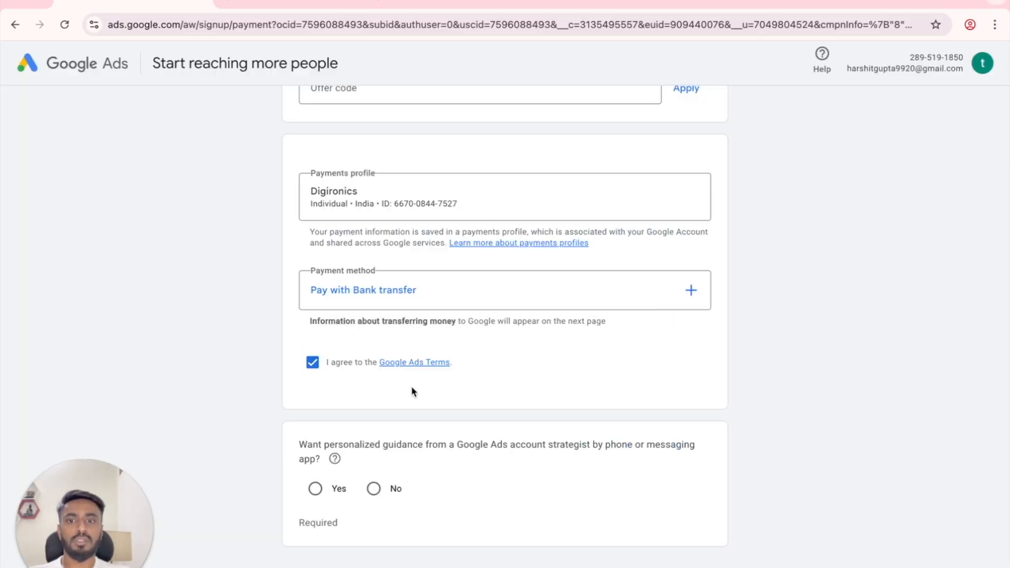
{"action": "scroll", "coordinate": [429, 380], "scroll_direction": "down", "scroll_amount": 2}
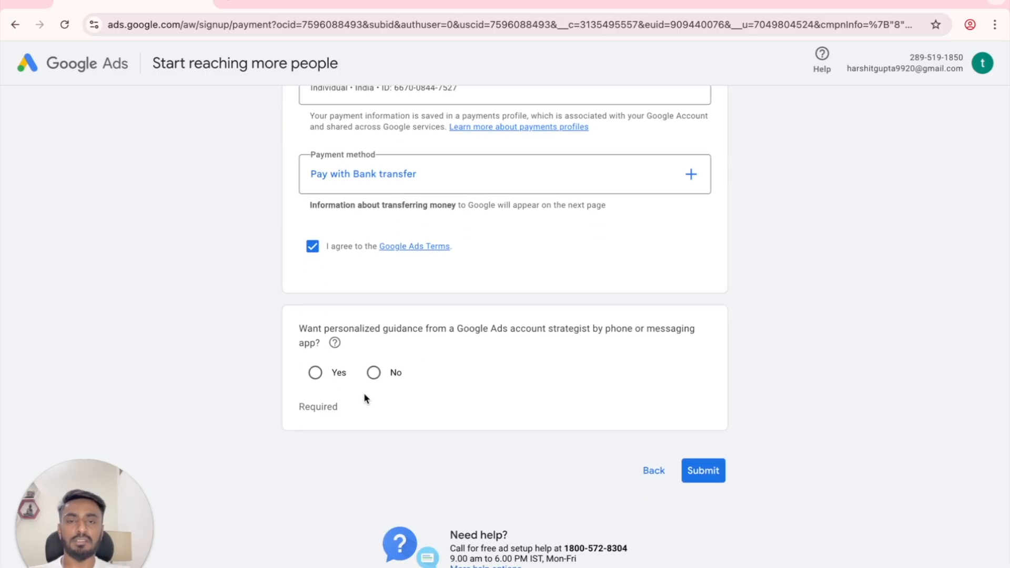
{"action": "left_click", "coordinate": [374, 375]}
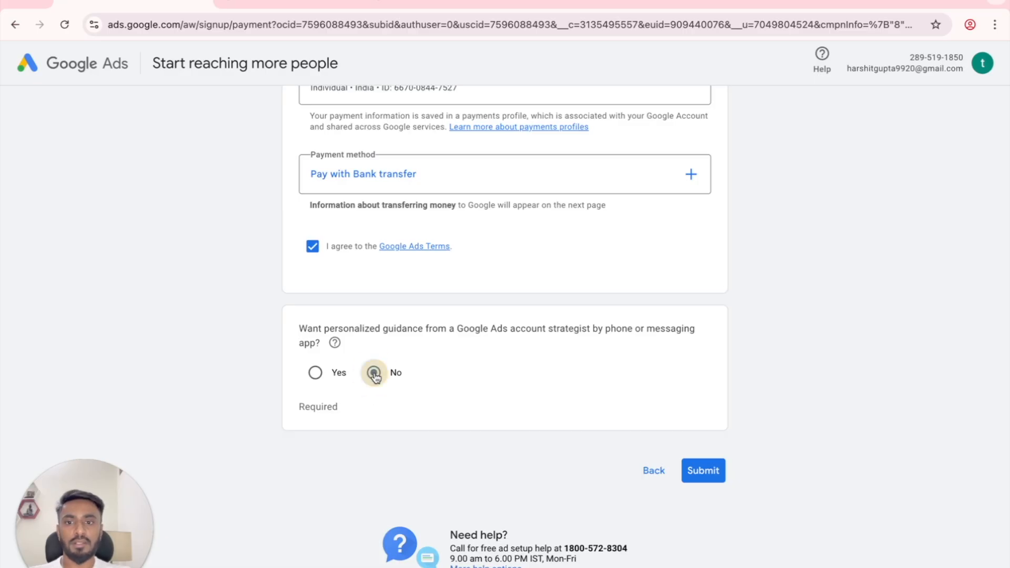
{"action": "left_click", "coordinate": [695, 480]}
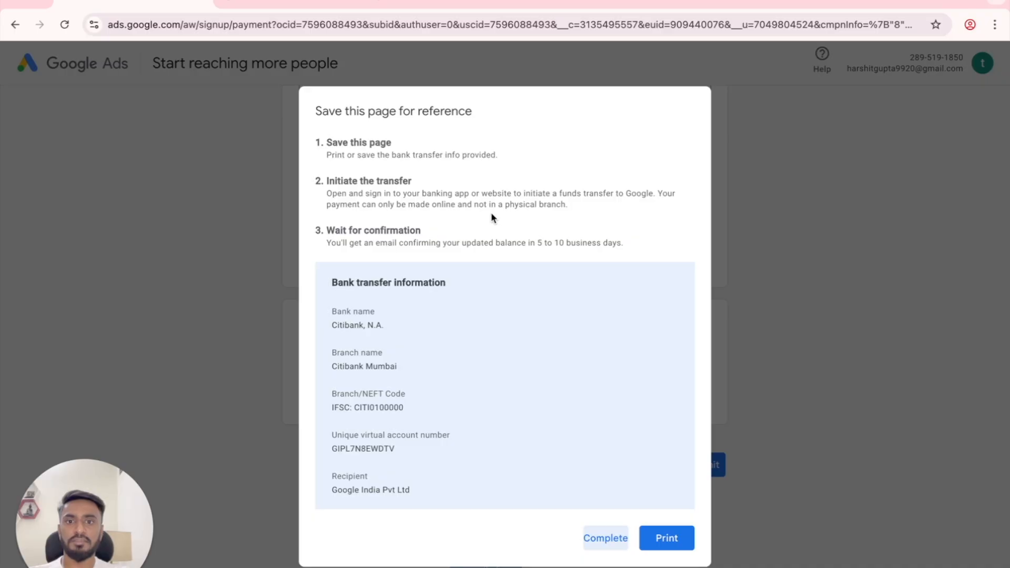
{"action": "left_click", "coordinate": [491, 213]}
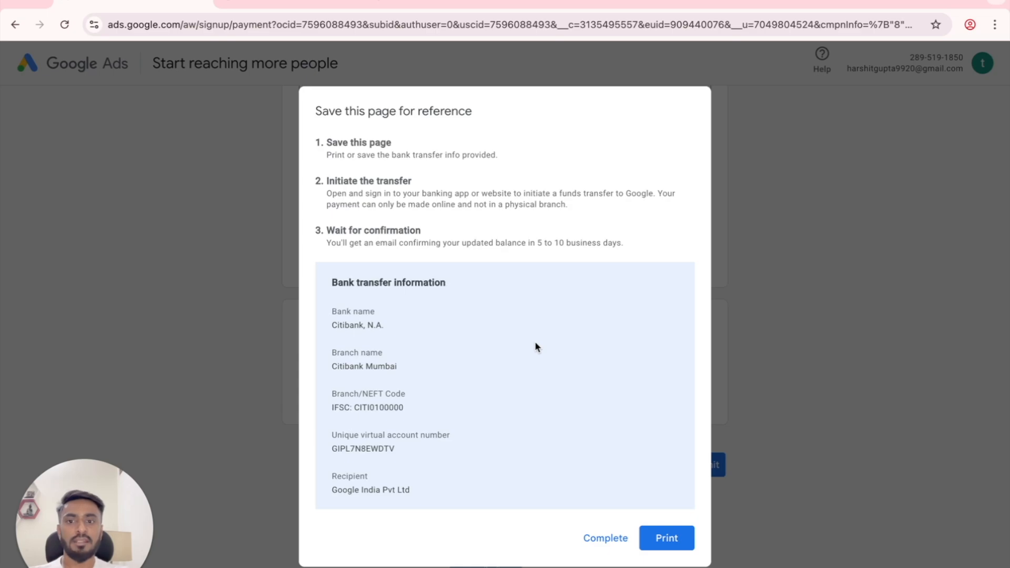
Step: Complete the bank transfer reference dialog to reach the account-created confirmation
{"action": "left_click", "coordinate": [602, 539]}
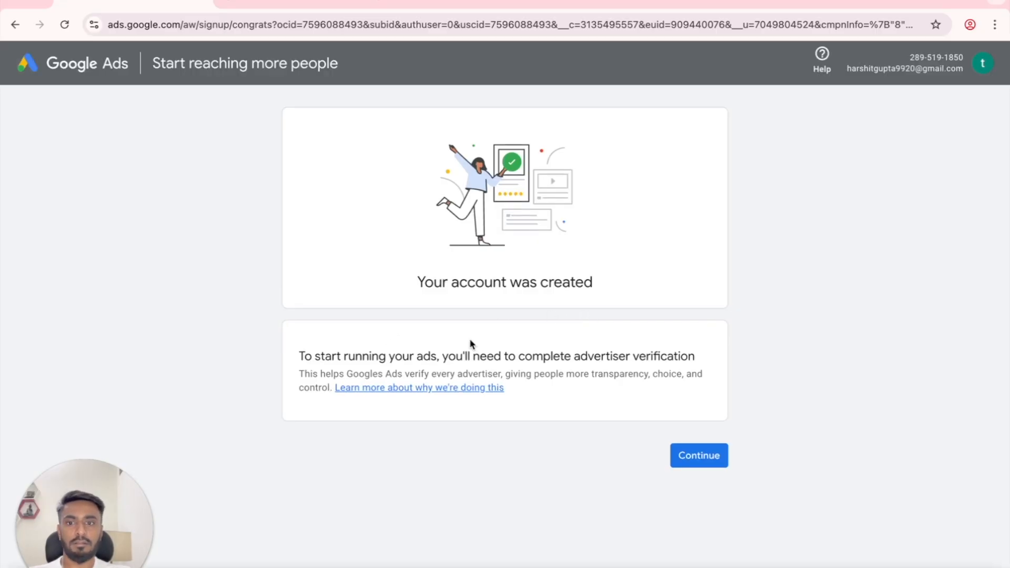
Step: Continue to advertiser verification and answer No to being an advertising agency
{"action": "left_click", "coordinate": [700, 454]}
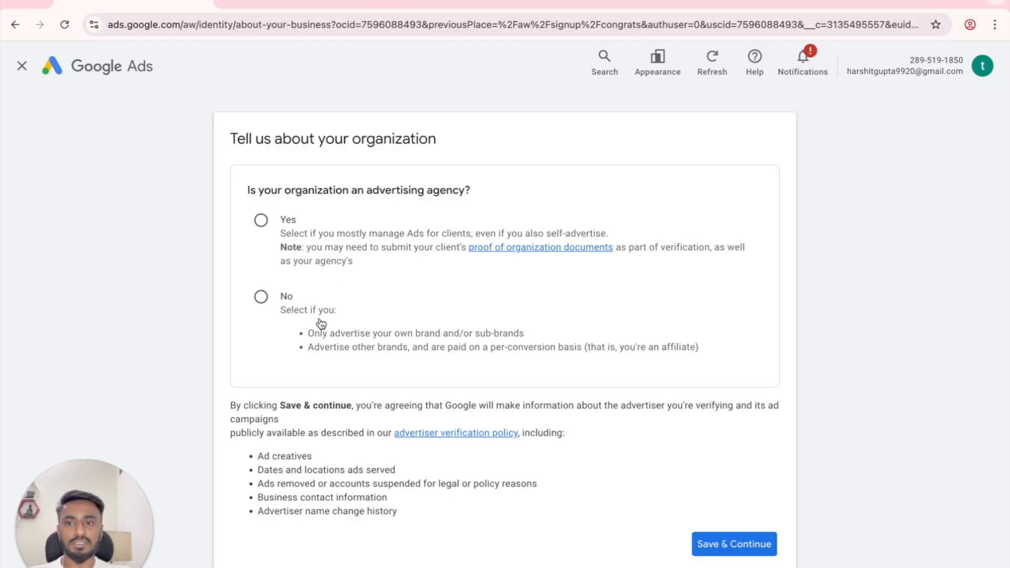
{"action": "left_click", "coordinate": [261, 299]}
Step: Answer 'Yes, we pay Google Ads directly' and save, landing on the ₹0.00 Overview
{"action": "scroll", "coordinate": [509, 322], "scroll_direction": "down", "scroll_amount": 3}
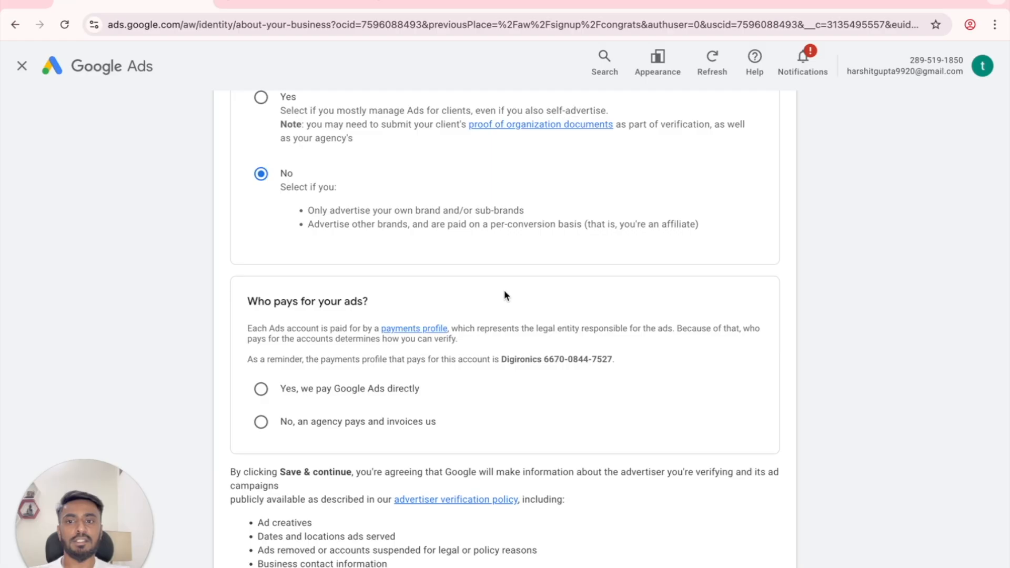
{"action": "left_click", "coordinate": [261, 392]}
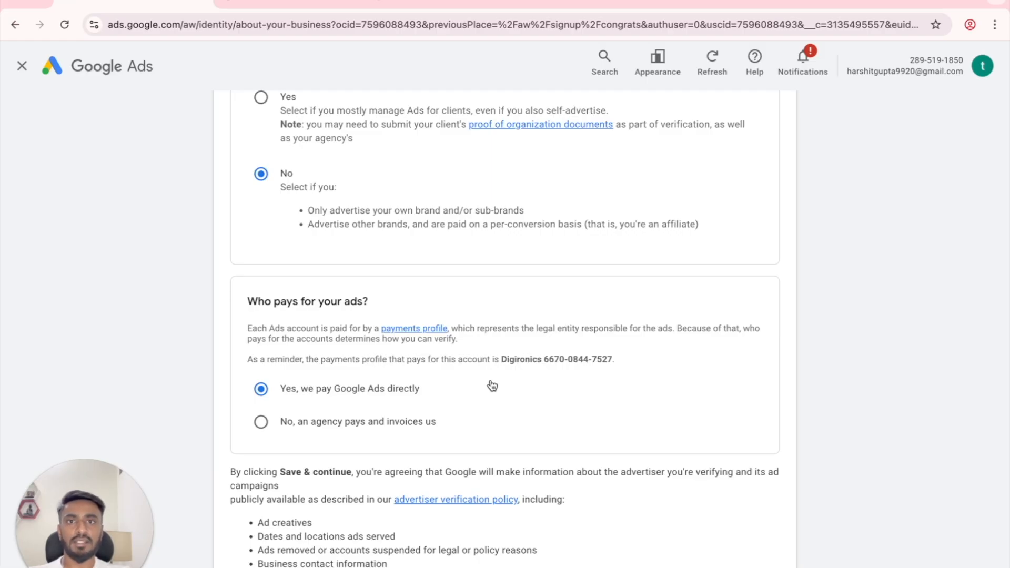
{"action": "scroll", "coordinate": [489, 390], "scroll_direction": "down", "scroll_amount": 1}
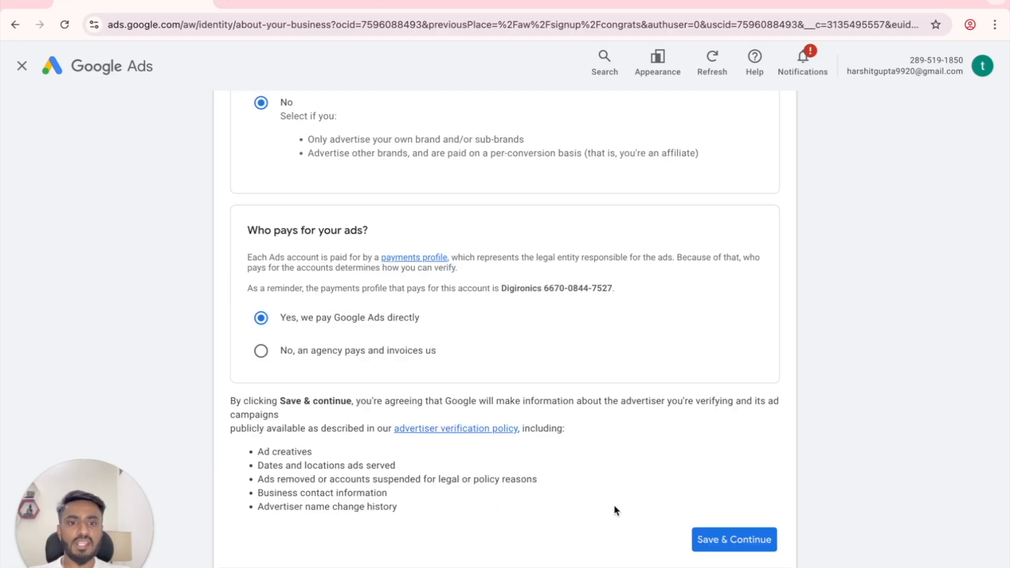
{"action": "left_click", "coordinate": [734, 539]}
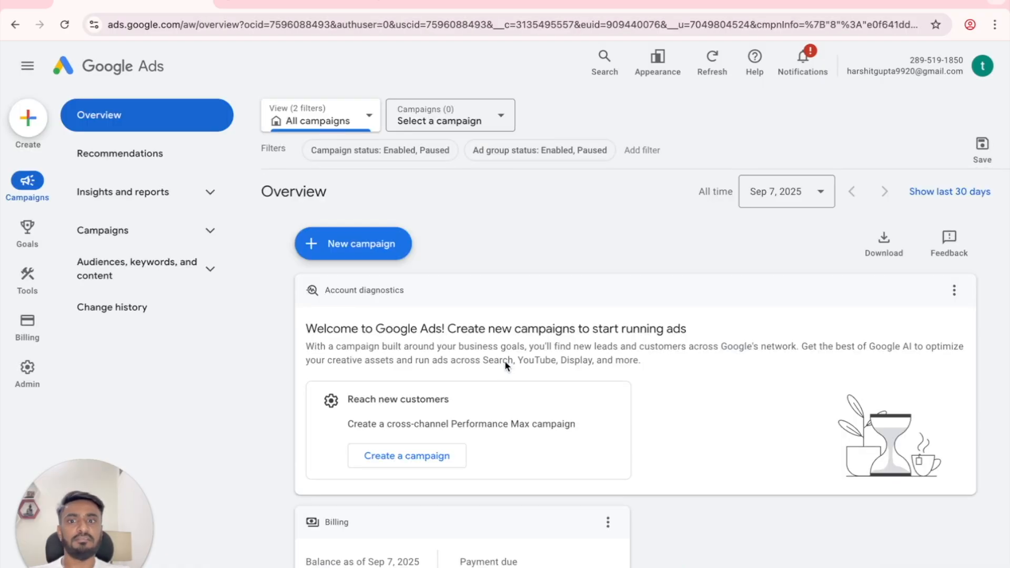
{"action": "scroll", "coordinate": [636, 369], "scroll_direction": "down", "scroll_amount": 4}
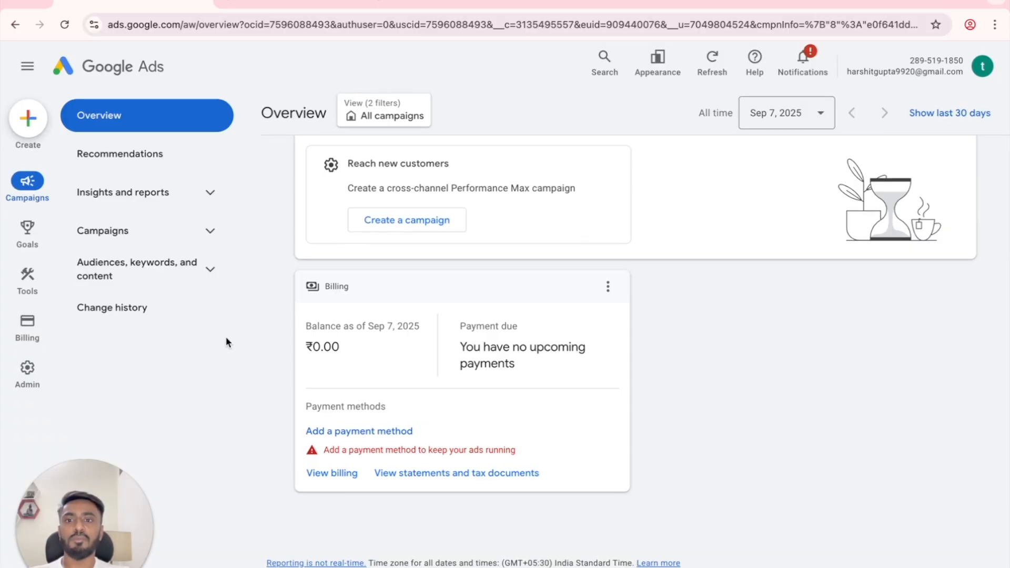
{"action": "scroll", "coordinate": [258, 348], "scroll_direction": "up", "scroll_amount": 4}
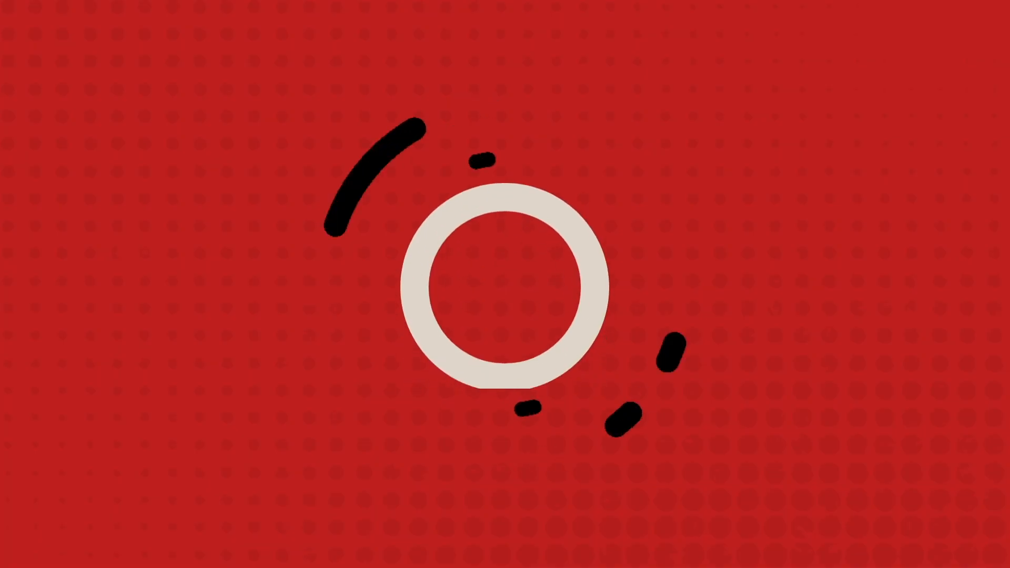